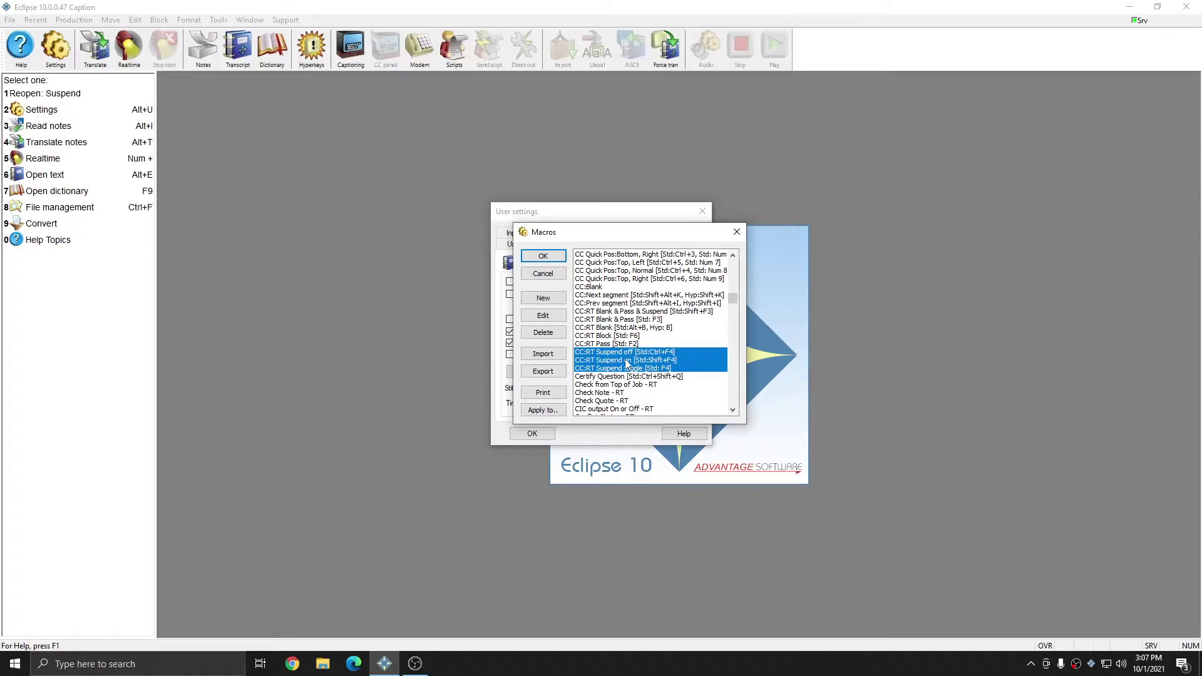
- Add a main dictionary entry with the steno stroke SO*F for the CC:RT Suspend off macro
left_click(684, 355)
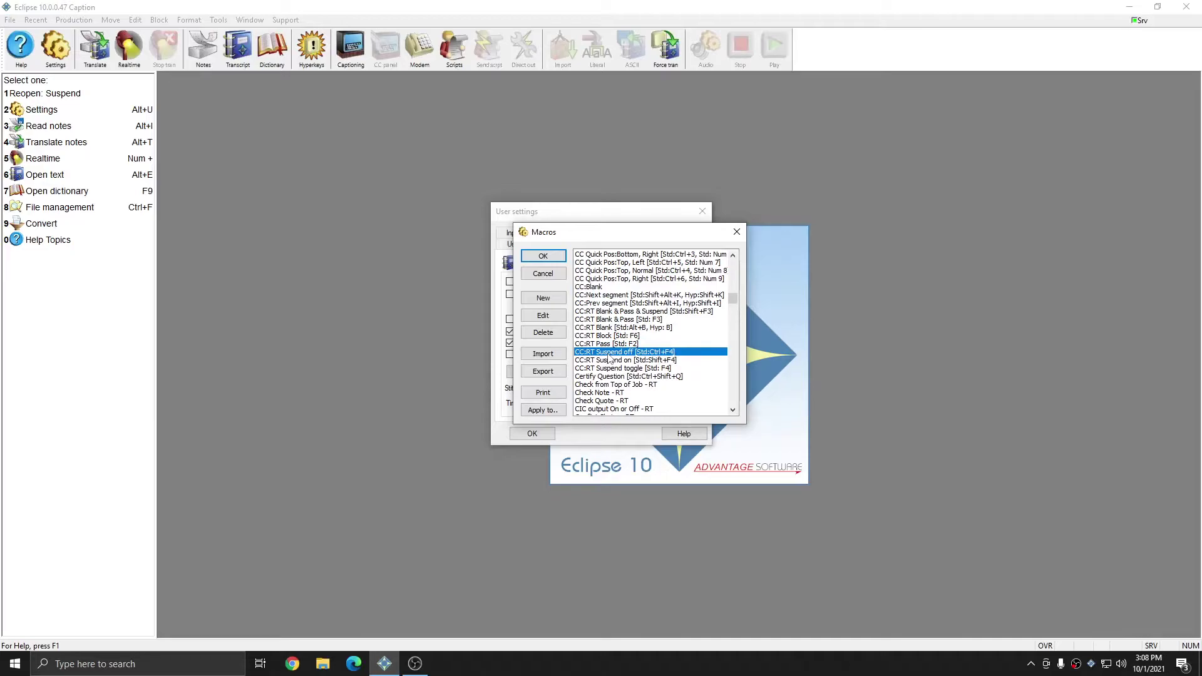
left_click(542, 315)
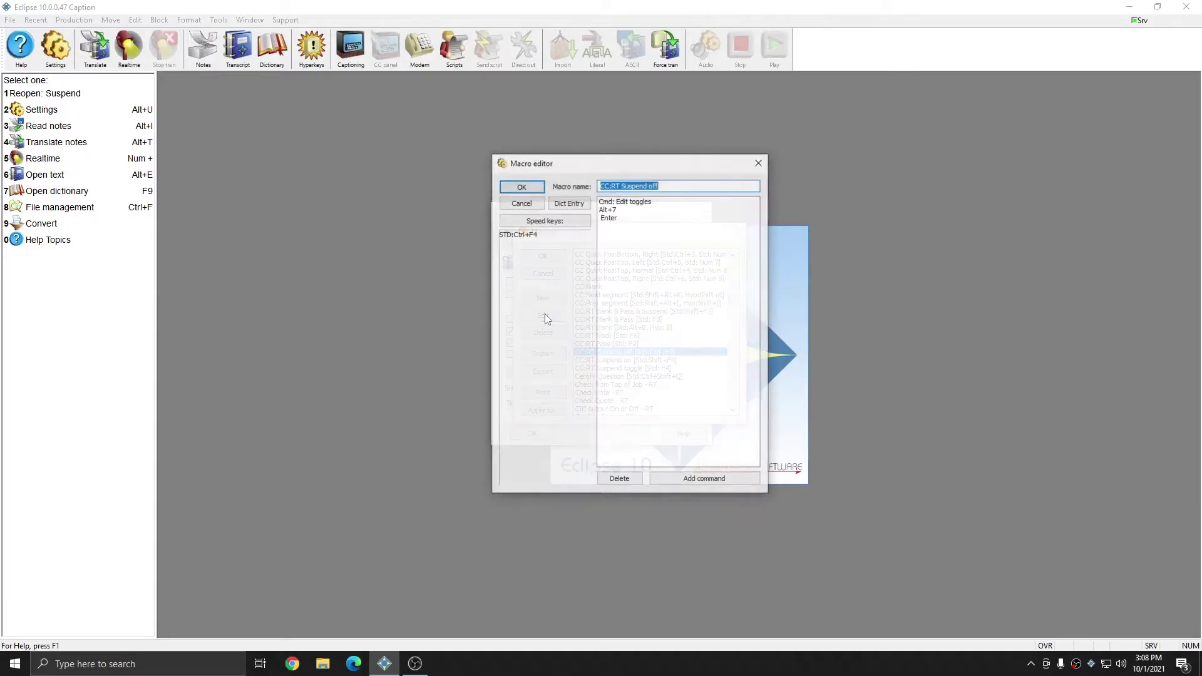
left_click(569, 204)
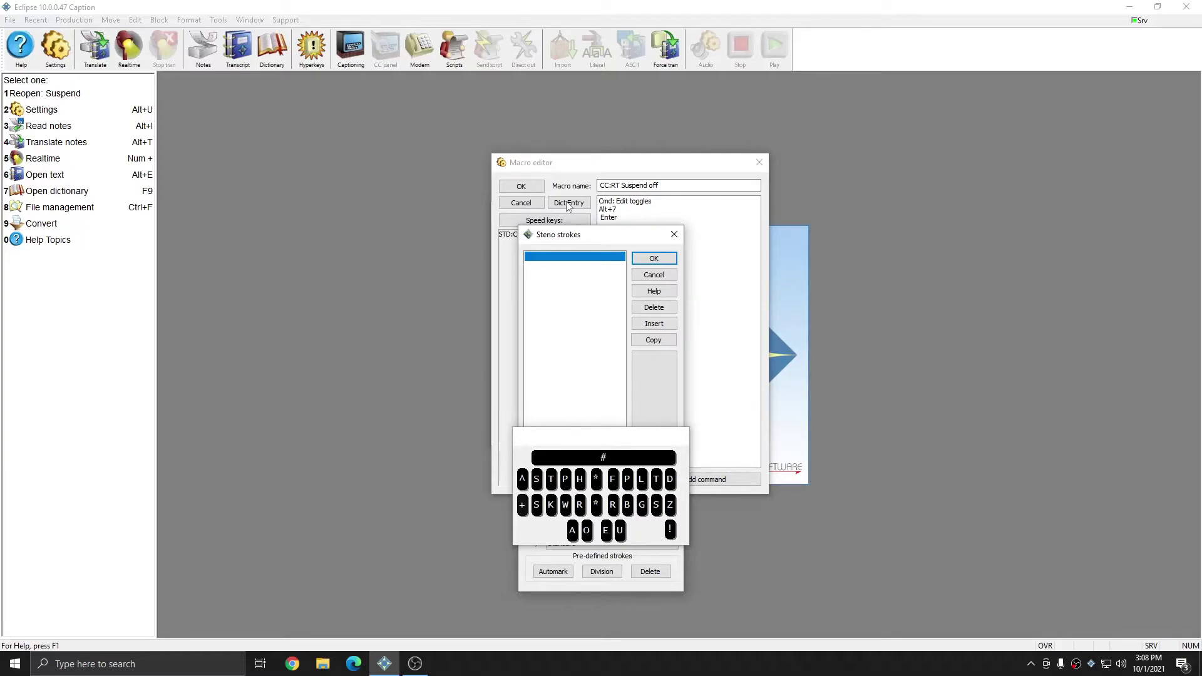
key("a+t+u+v")
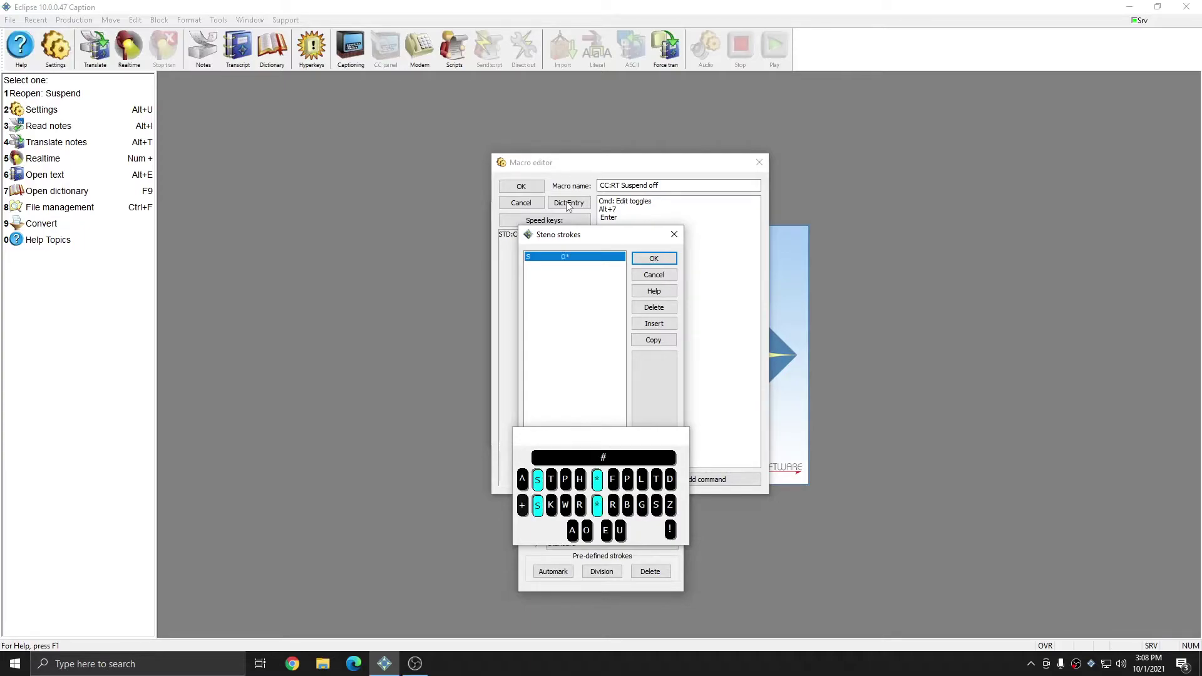
key("Return")
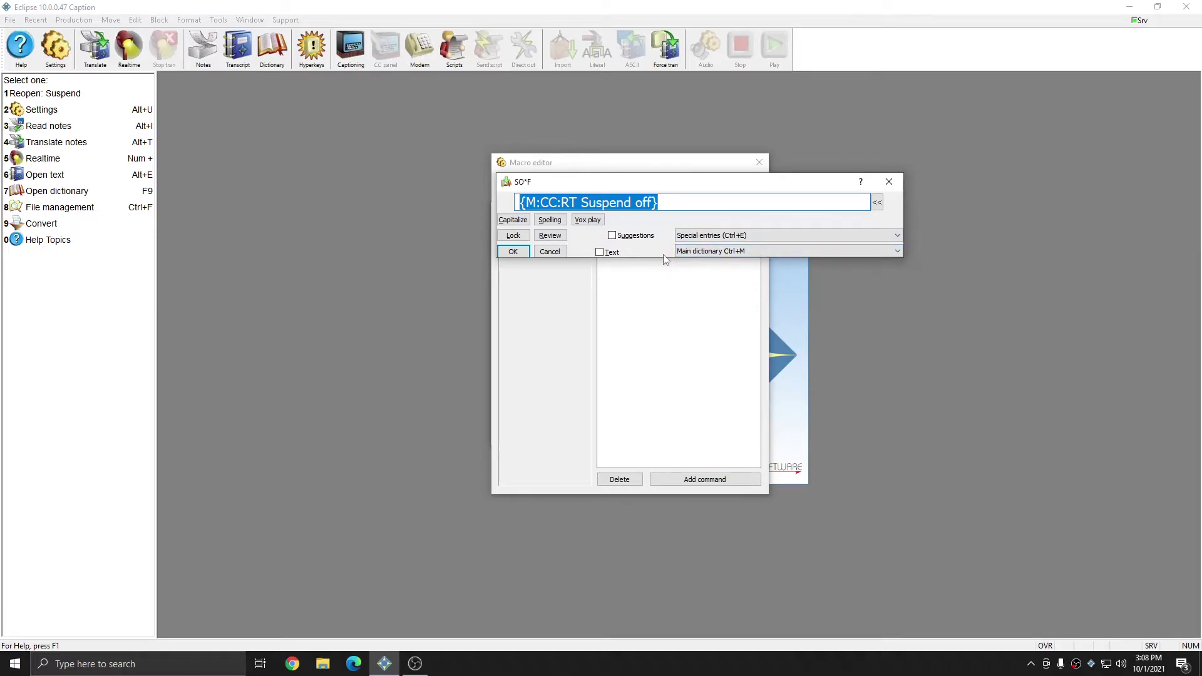
left_click(513, 251)
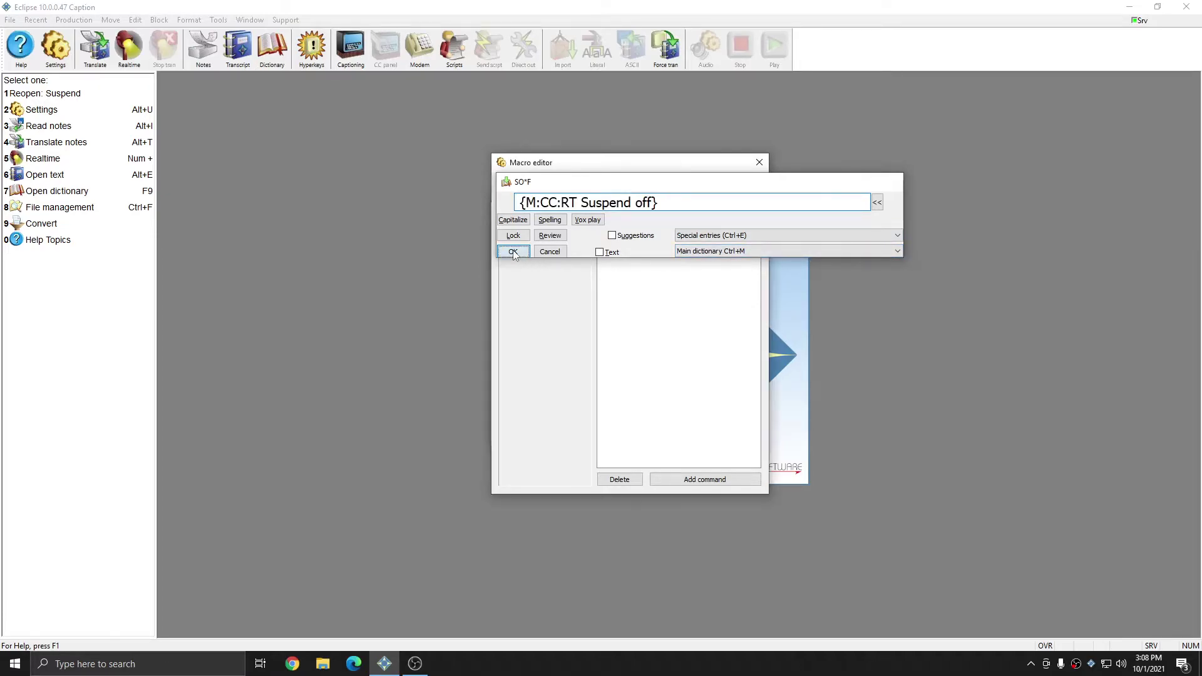
left_click(520, 187)
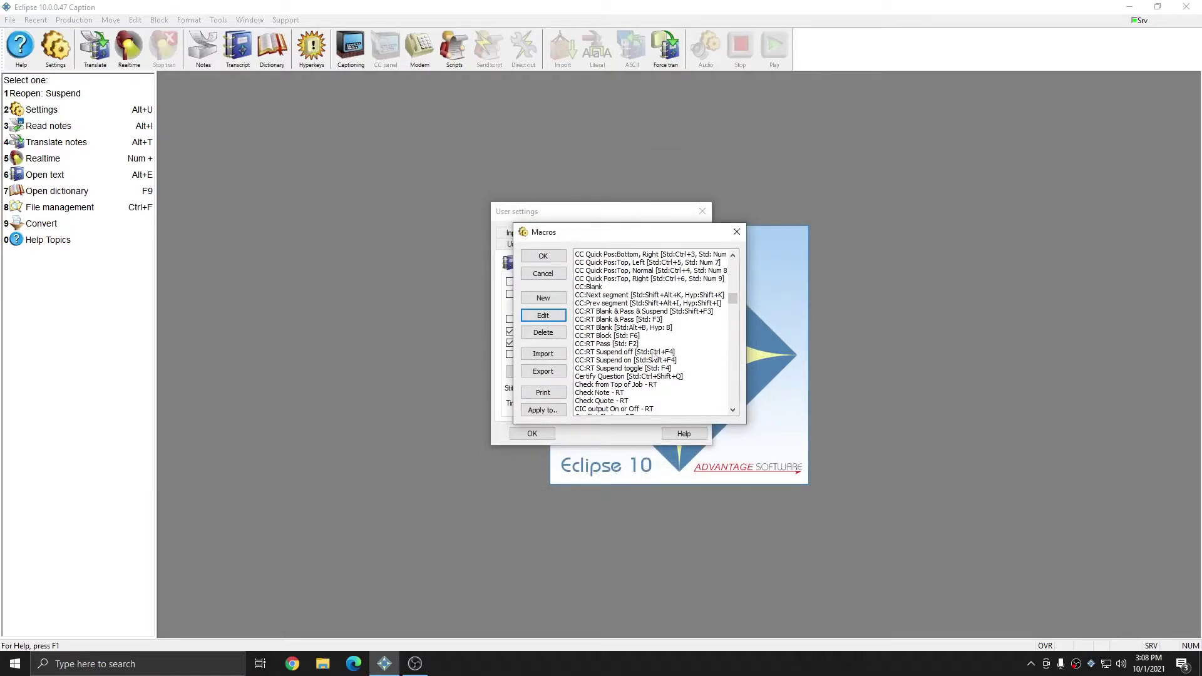
- Define the steno stroke SO*PB as the dictionary entry for the CC:RT Suspend on macro
left_click(629, 361)
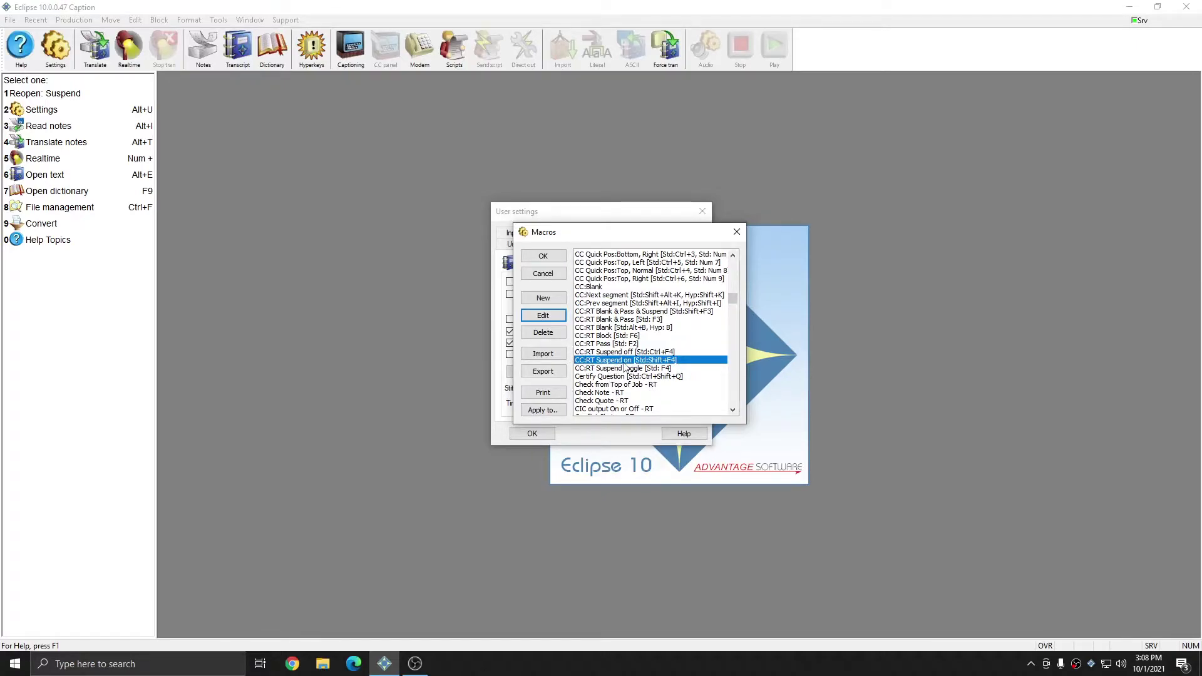
left_click(565, 316)
left_click(571, 205)
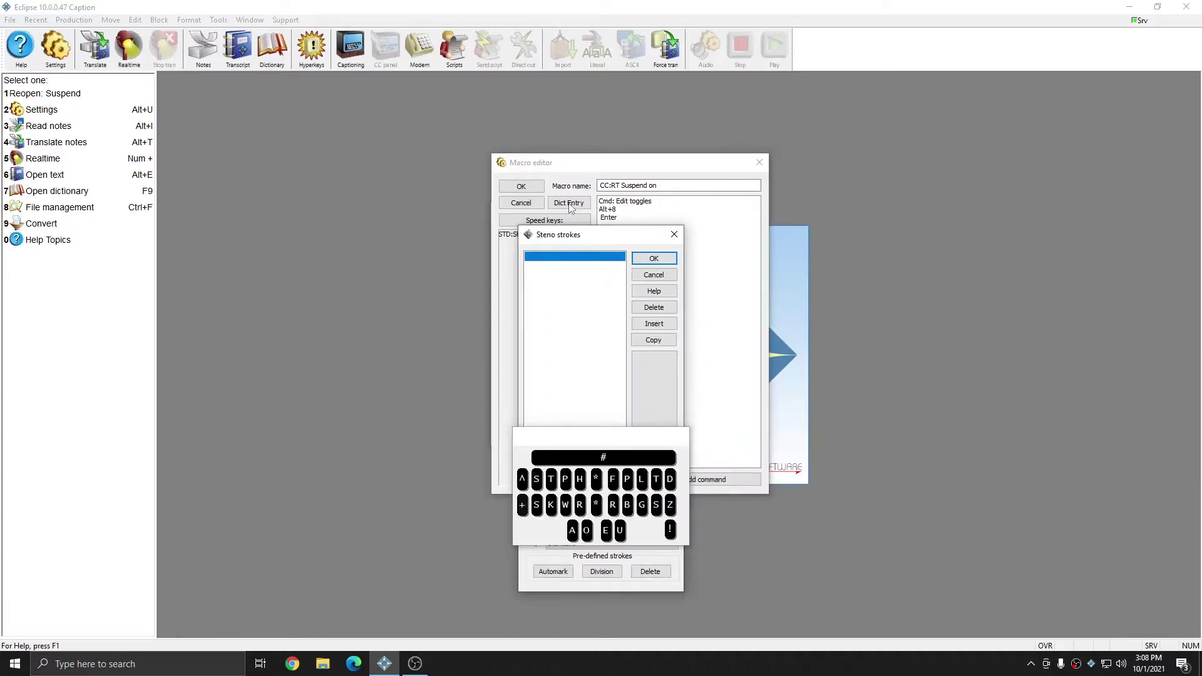
type("SO*PB")
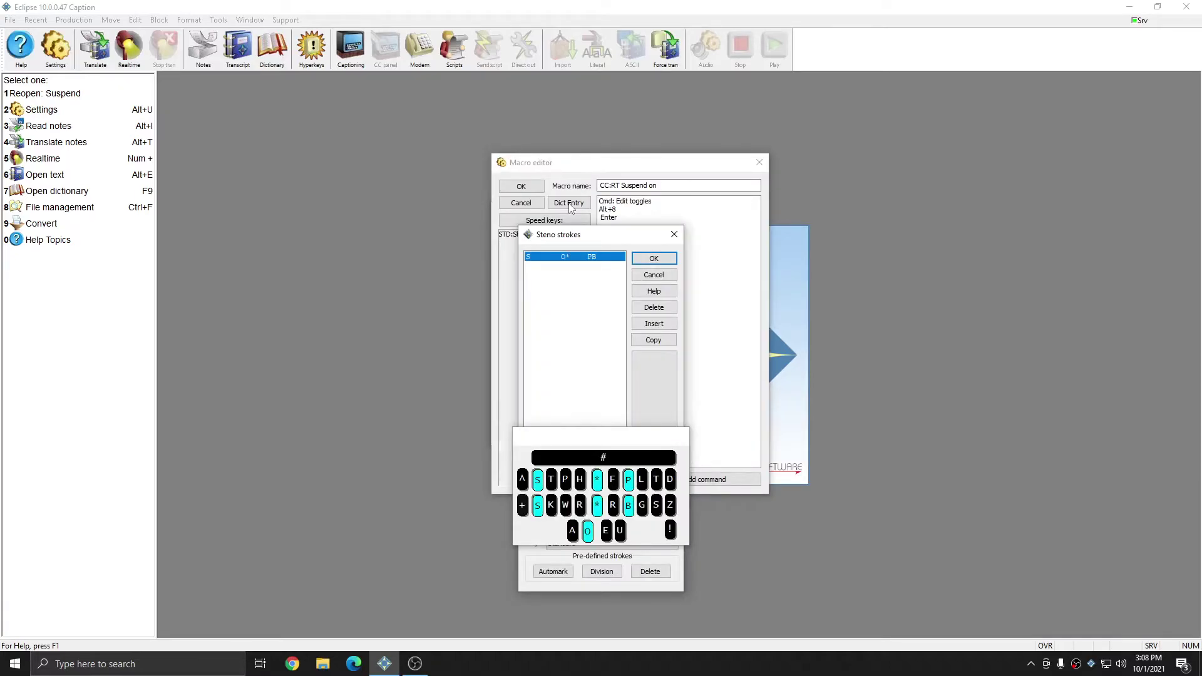
key("Return")
key("Return")
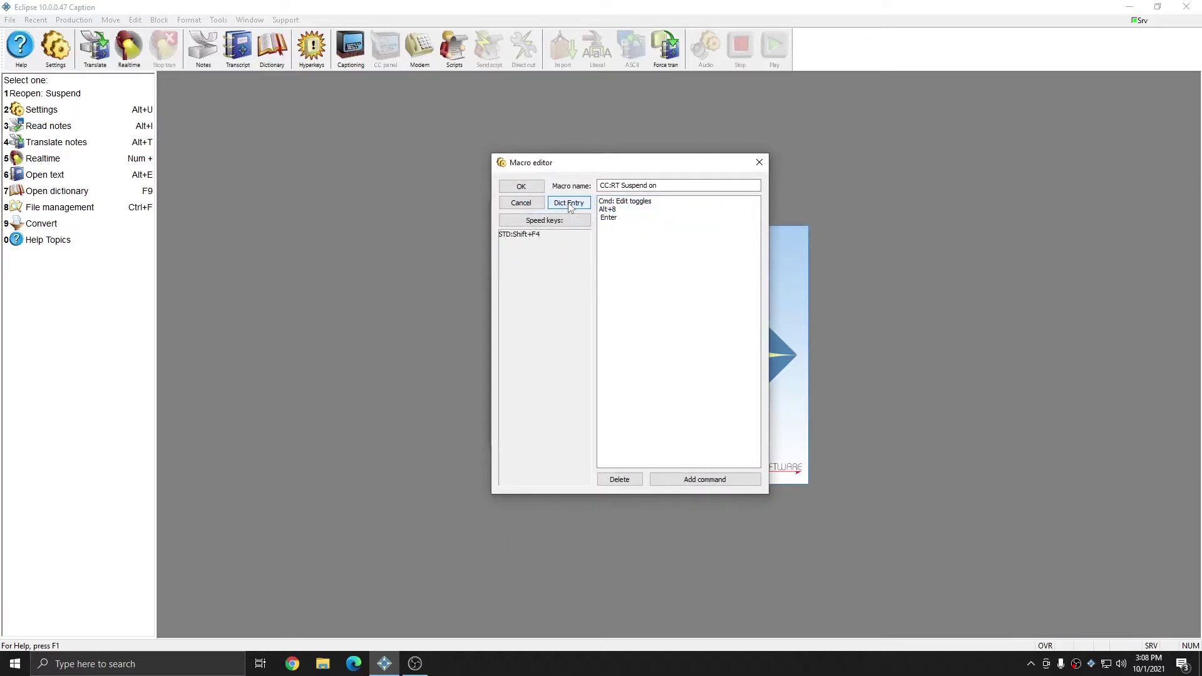
left_click(521, 187)
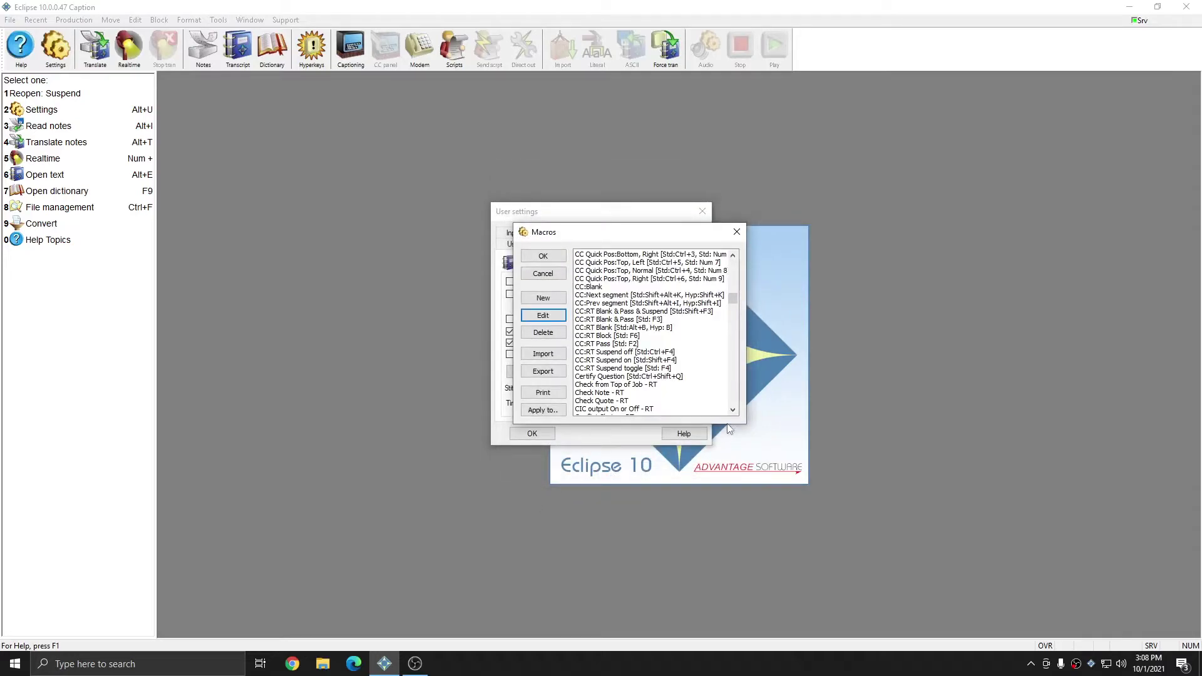
- Assign the steno stroke SO*LG to the CC:RT Suspend toggle macro and save the macro list and user settings
left_click(628, 368)
left_click(543, 315)
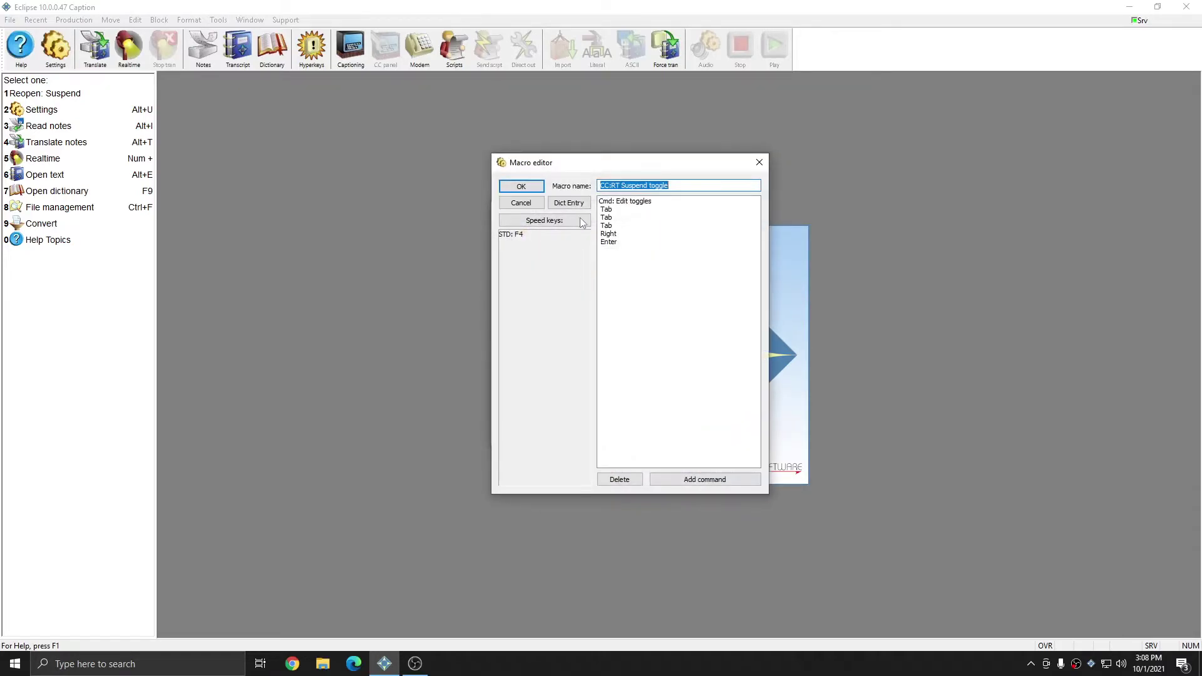
left_click(572, 204)
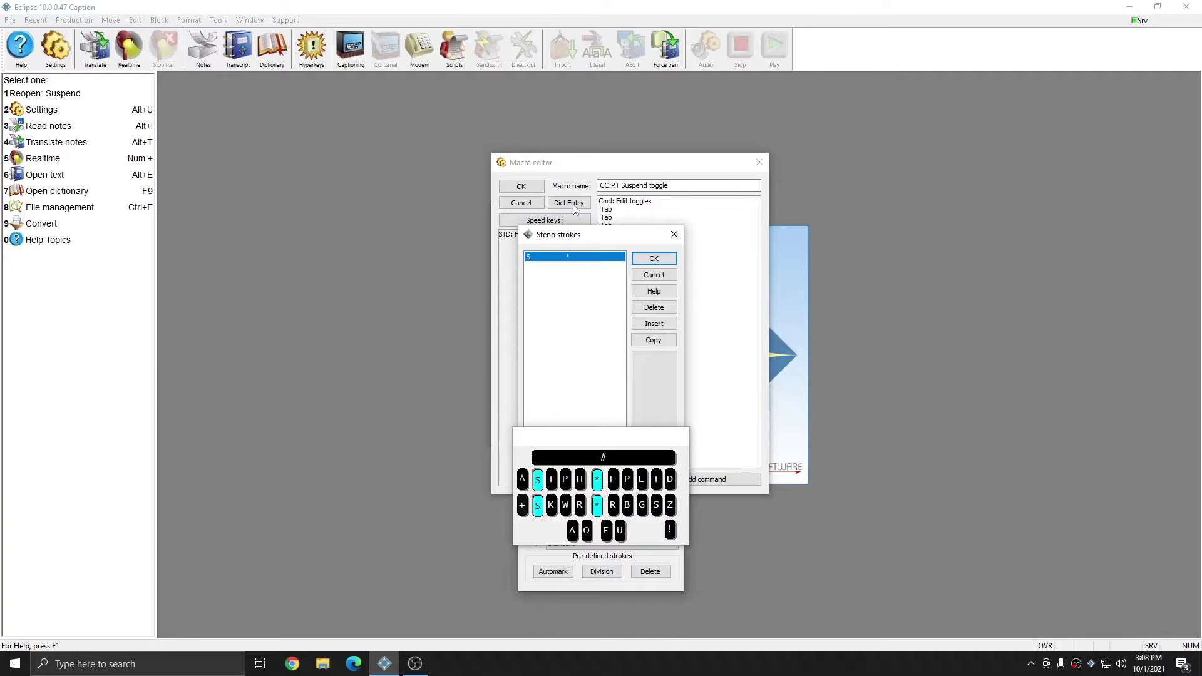
key("o")
key("l")
key("Return")
key("Return")
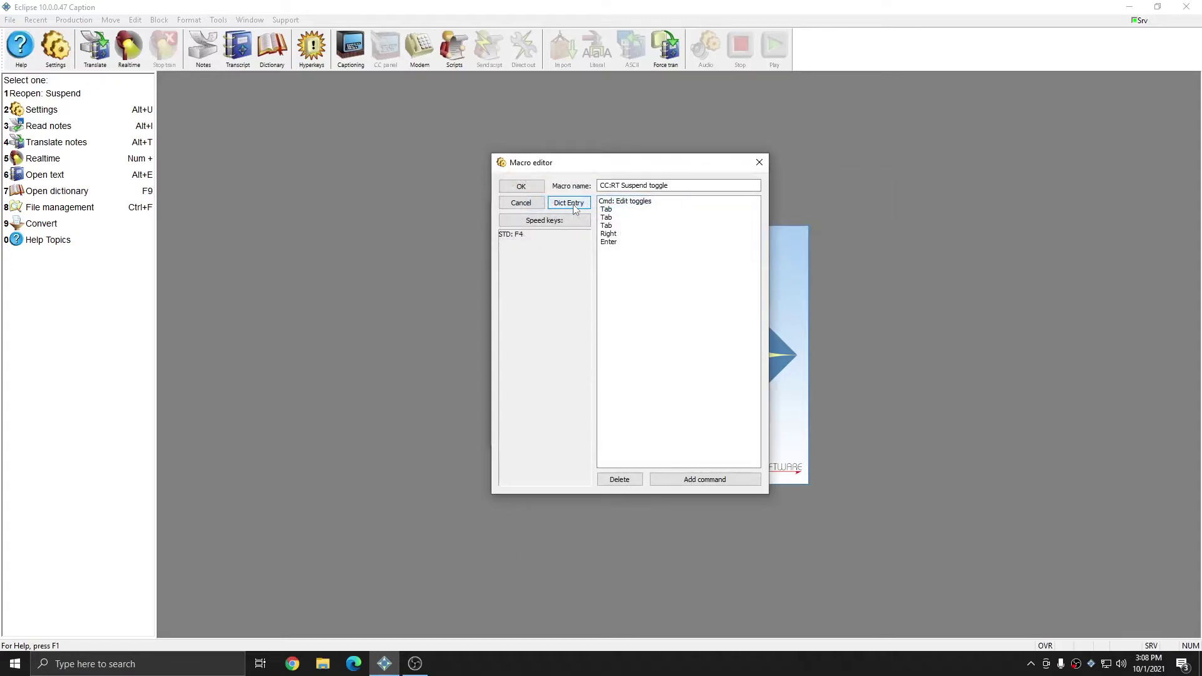
left_click(522, 186)
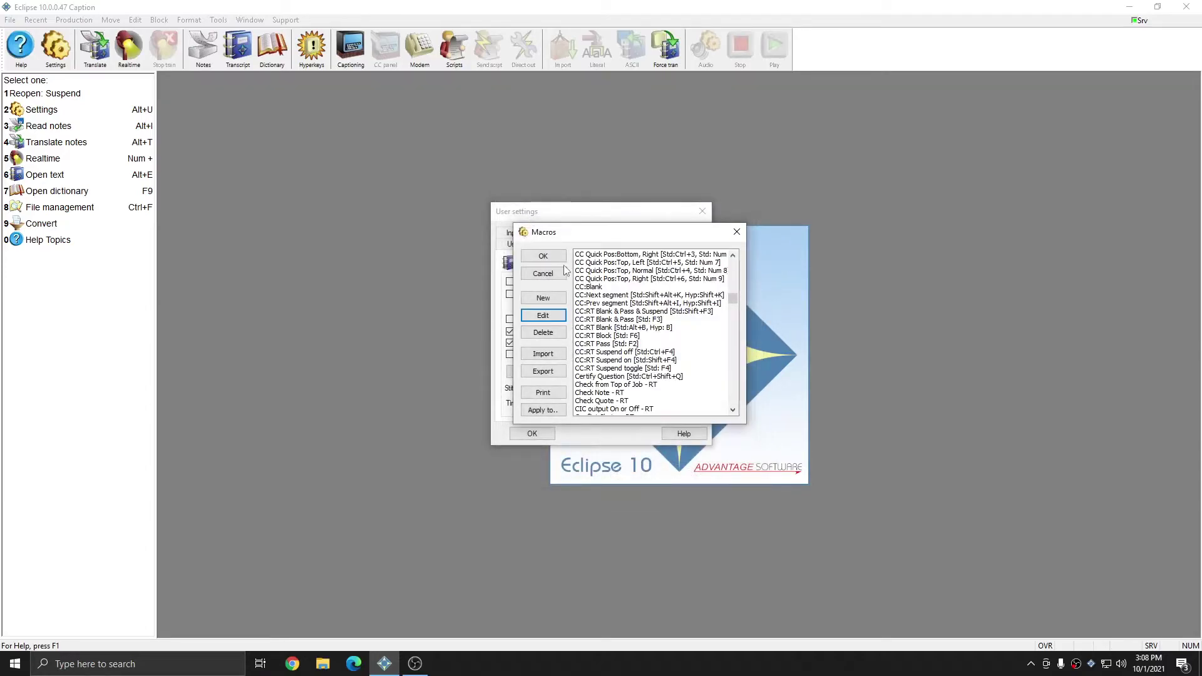
left_click(553, 261)
left_click(532, 433)
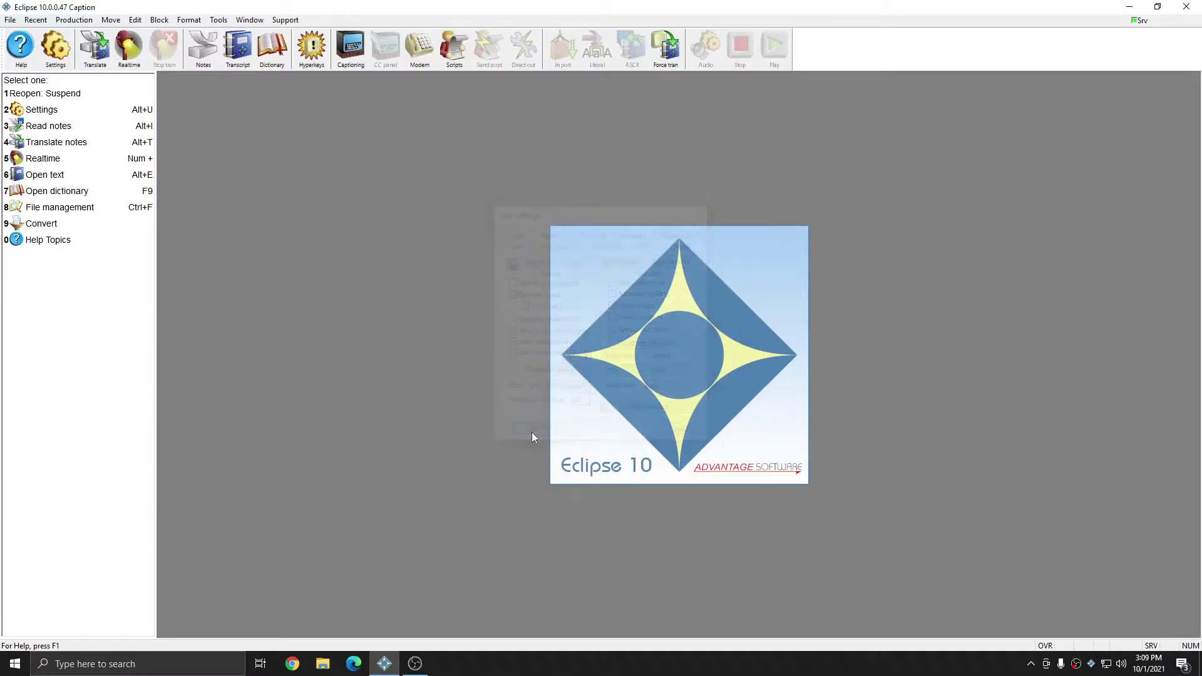
- Open the main dictionary, filter its entries by the text "suspend" to check the macro strokes, and close it
key("F9")
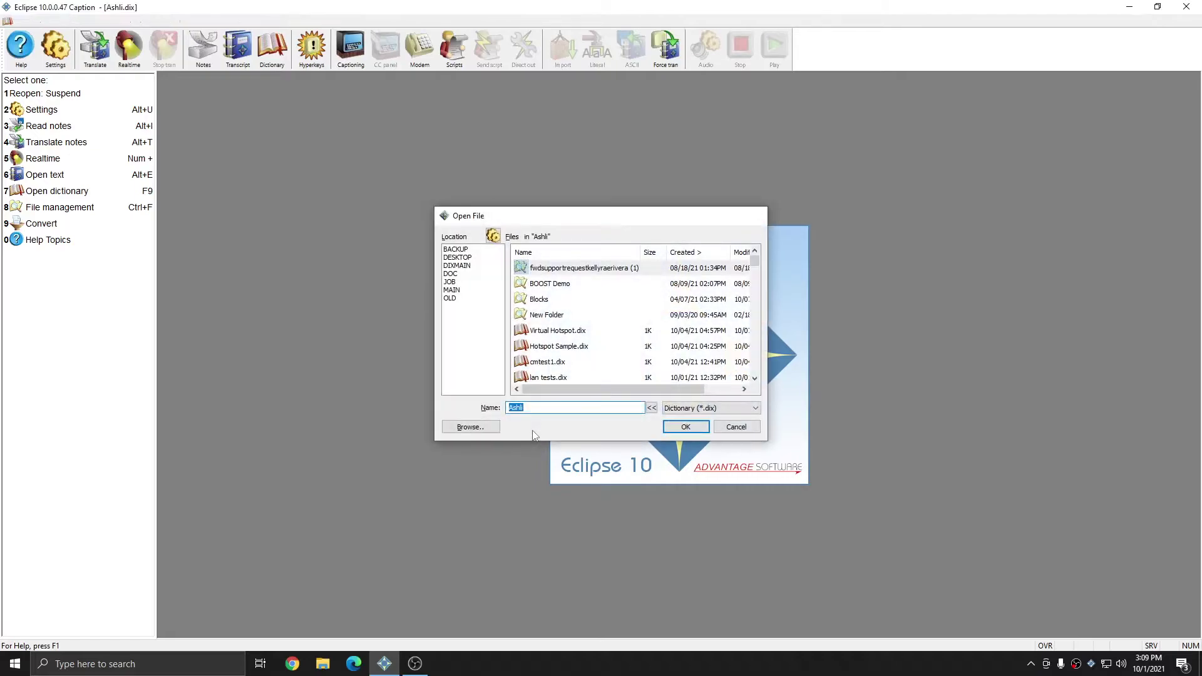
key("Return")
type("1")
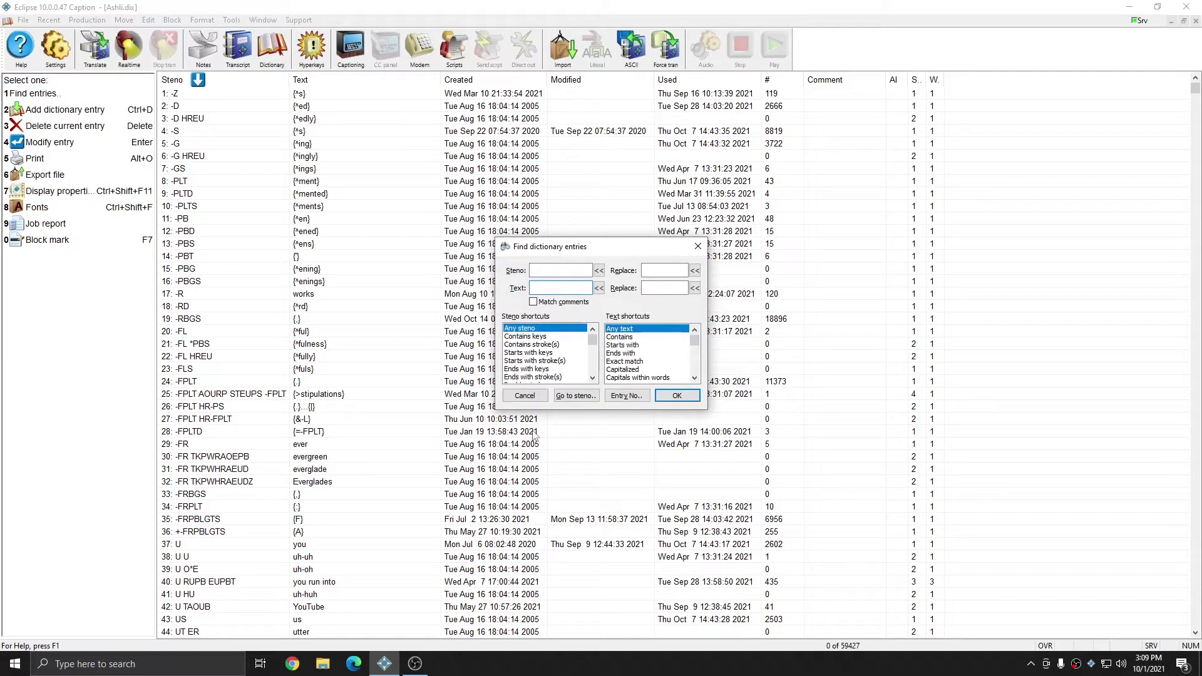
type("s")
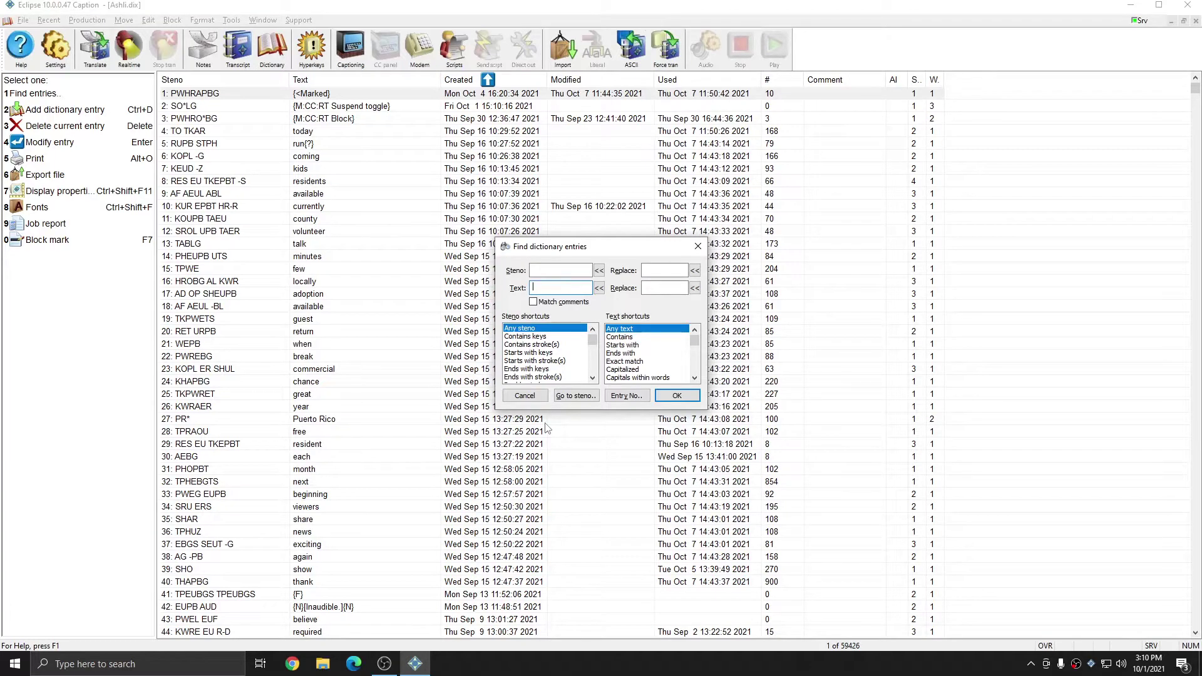
type("suspend")
key("Return")
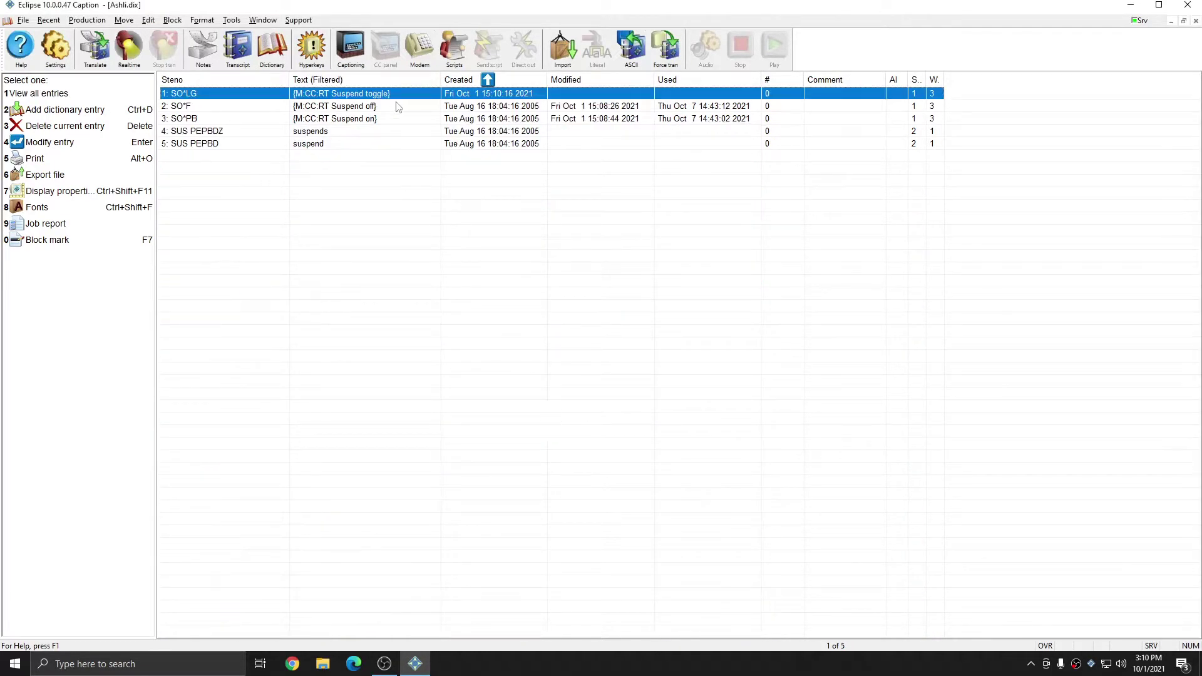
left_click(369, 119)
left_click(367, 93)
key("Escape")
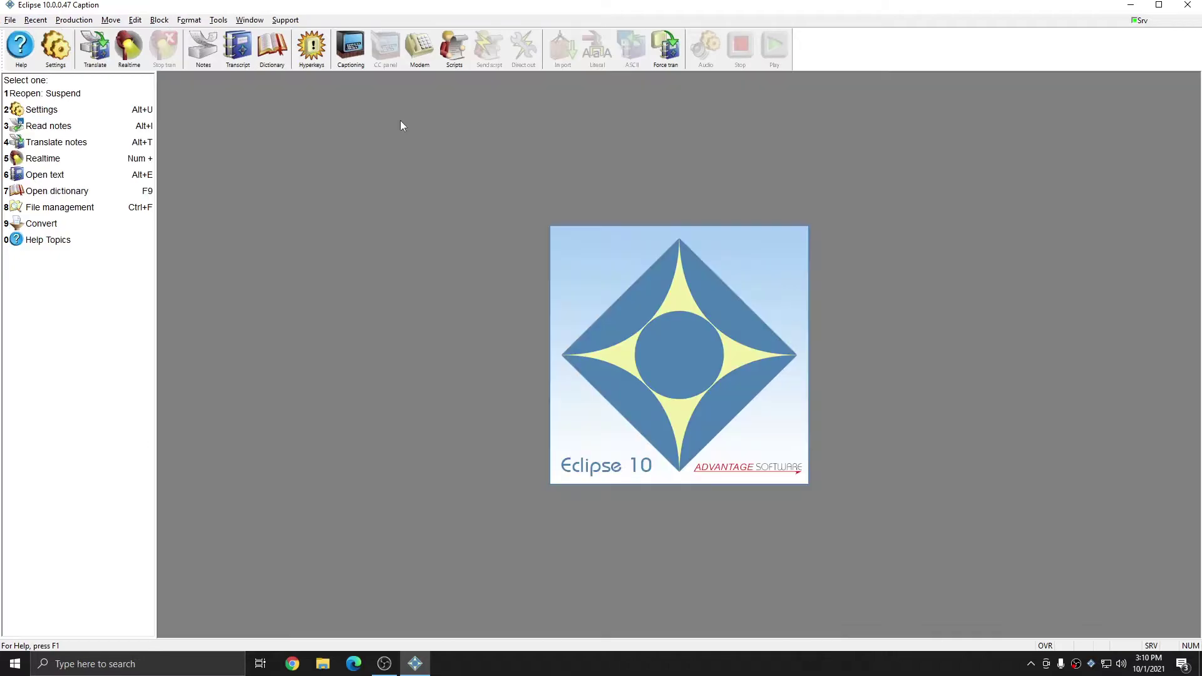
- Translate the Suspend notes in virtual realtime with output enabled, and move the closed captioning preview over the transcript
key("alt+t")
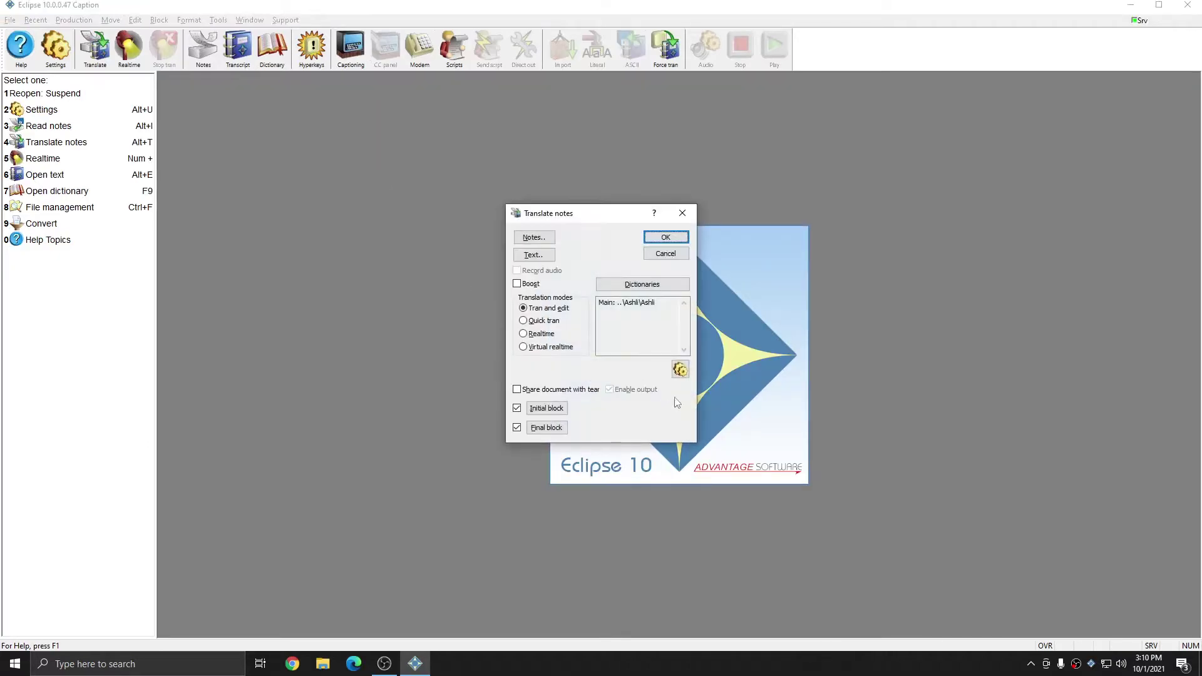
key("alt+n")
double_click(545, 268)
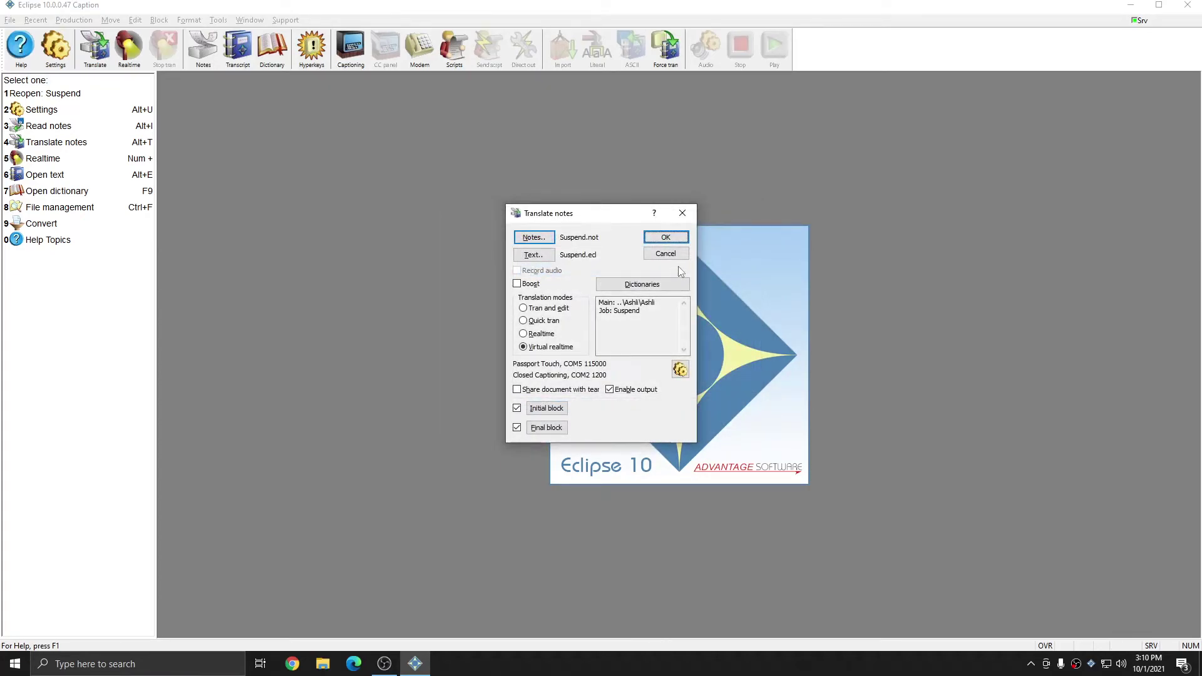
left_click(679, 244)
left_click(576, 342)
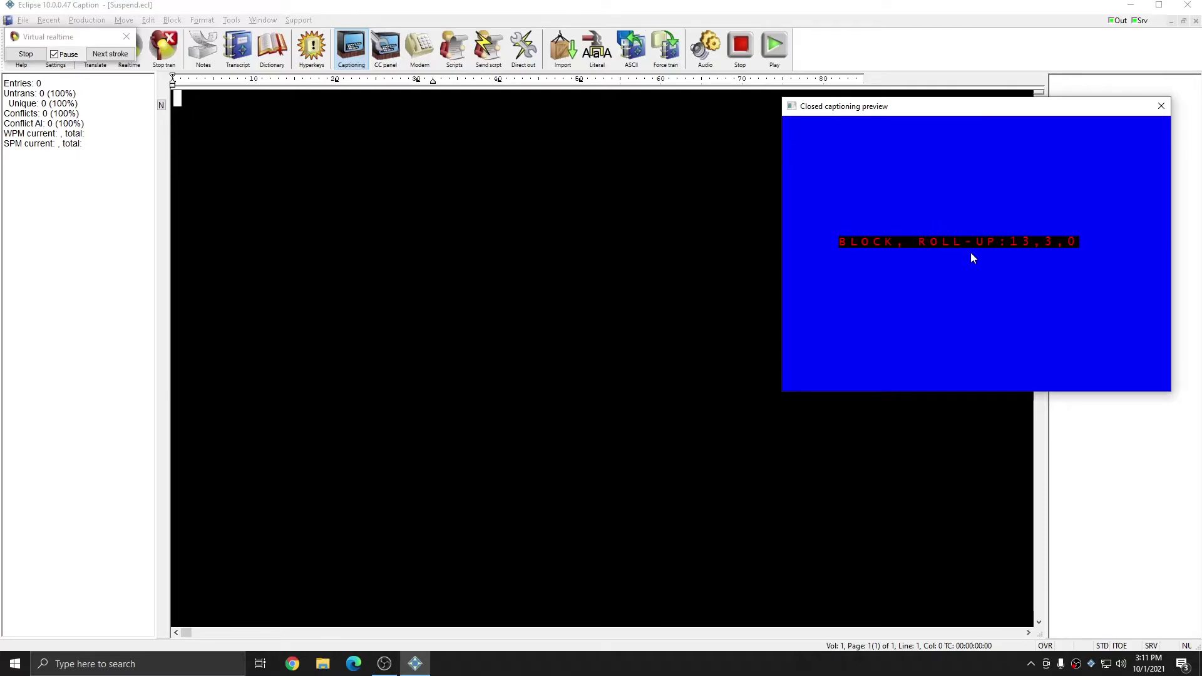
left_click_drag(961, 113, 786, 119)
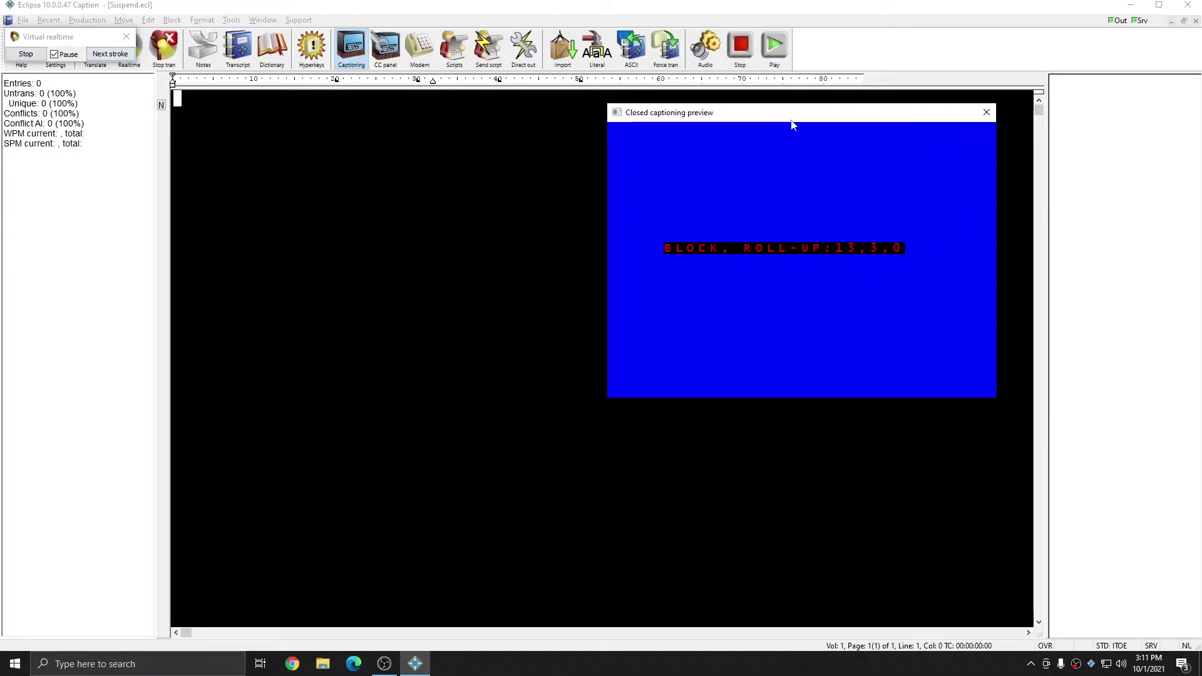
- Advance the virtual realtime stroke by stroke through the sentence "I have some exciting news to share with your viewers."
left_click(110, 54)
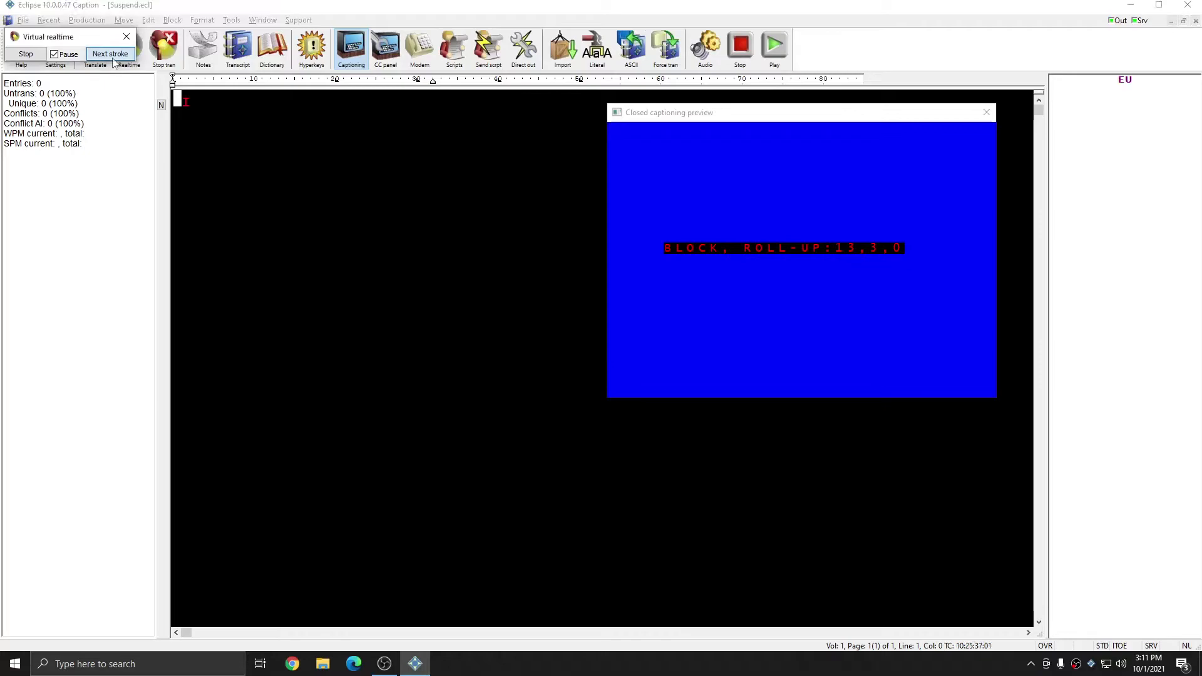
left_click(110, 54)
left_click(110, 54)
left_click(110, 53)
left_click(113, 58)
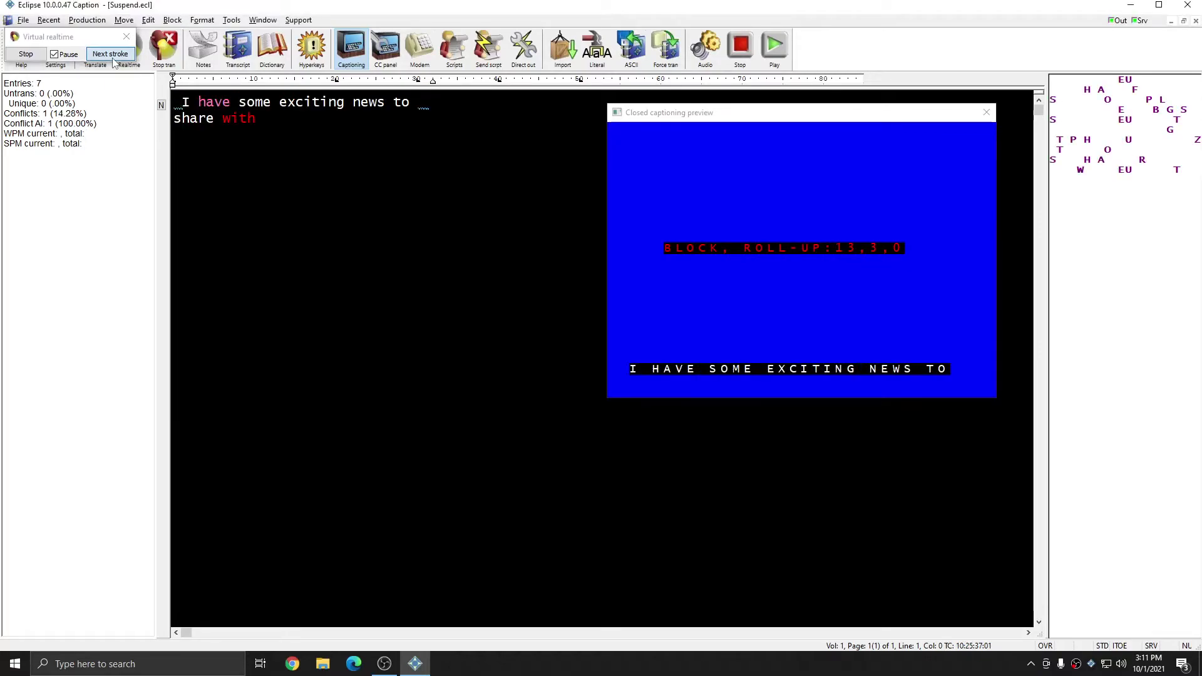
left_click(113, 59)
left_click(114, 59)
left_click(113, 59)
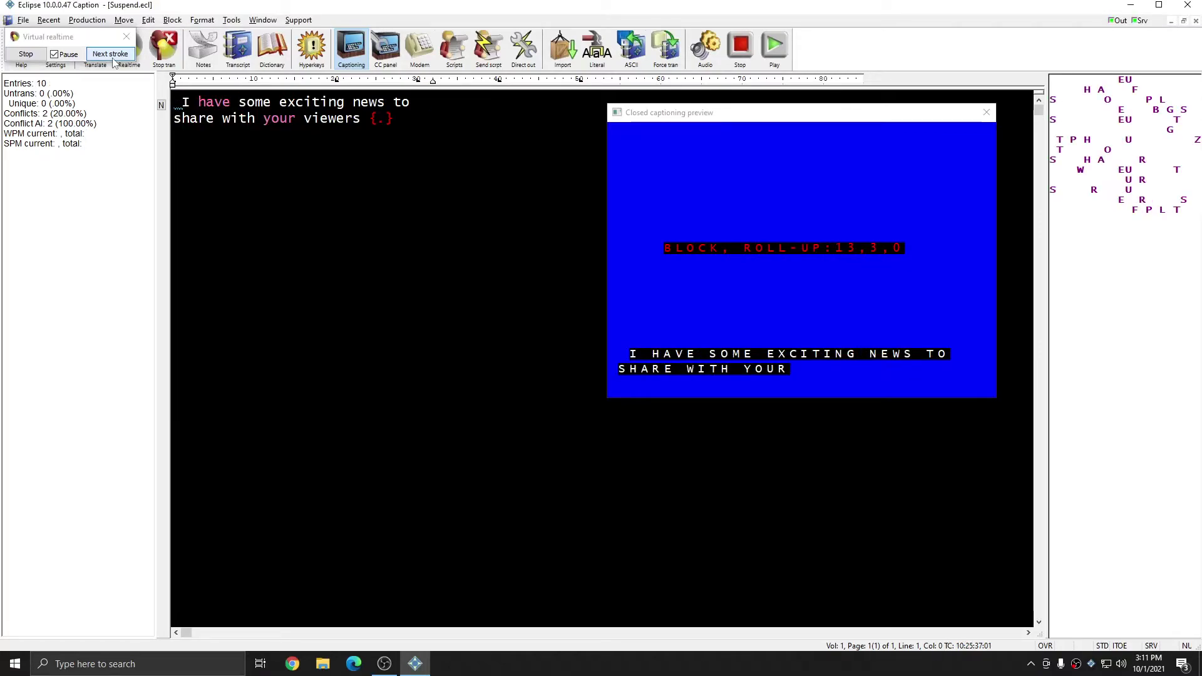
left_click(113, 58)
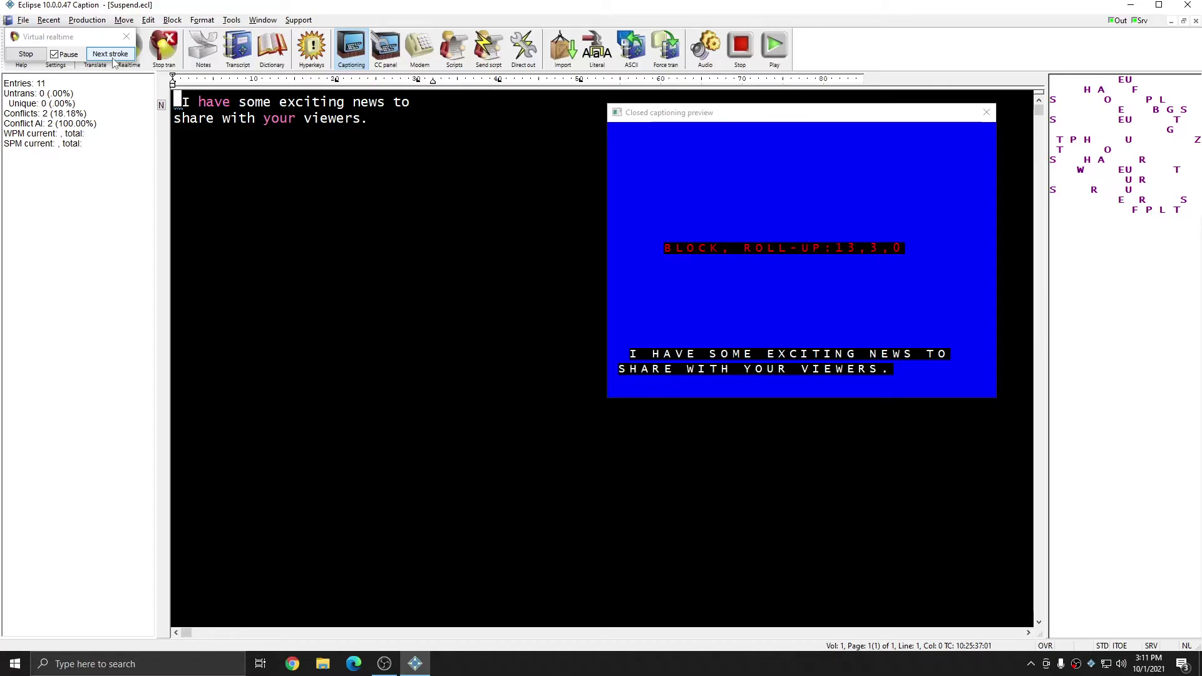
- Suspend the caption output with the SO*PB stroke and advance the virtual realtime through "Beginning next month" to "the chance to win a free"
left_click(114, 59)
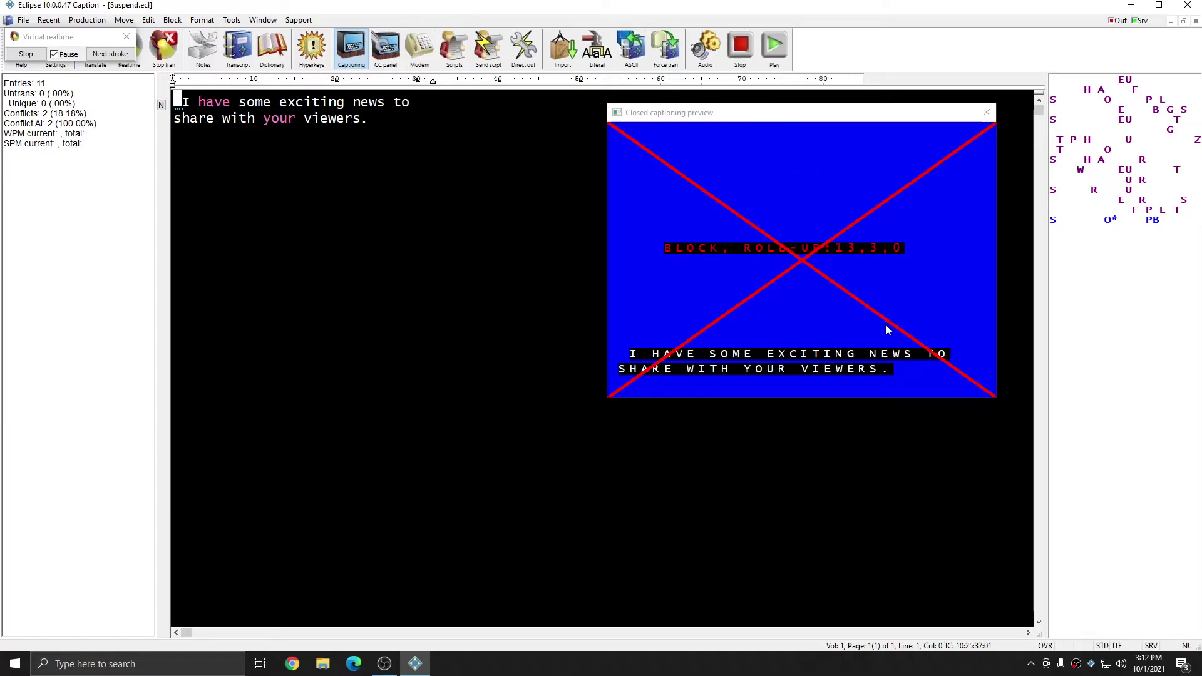
left_click(100, 54)
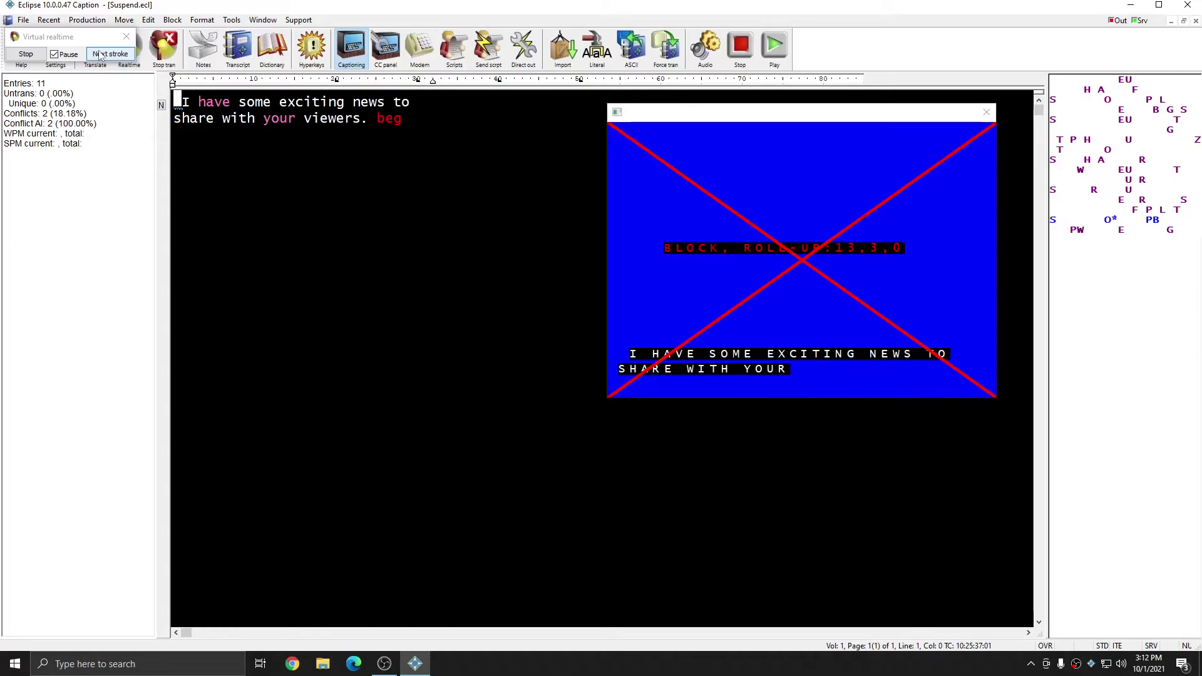
left_click(100, 55)
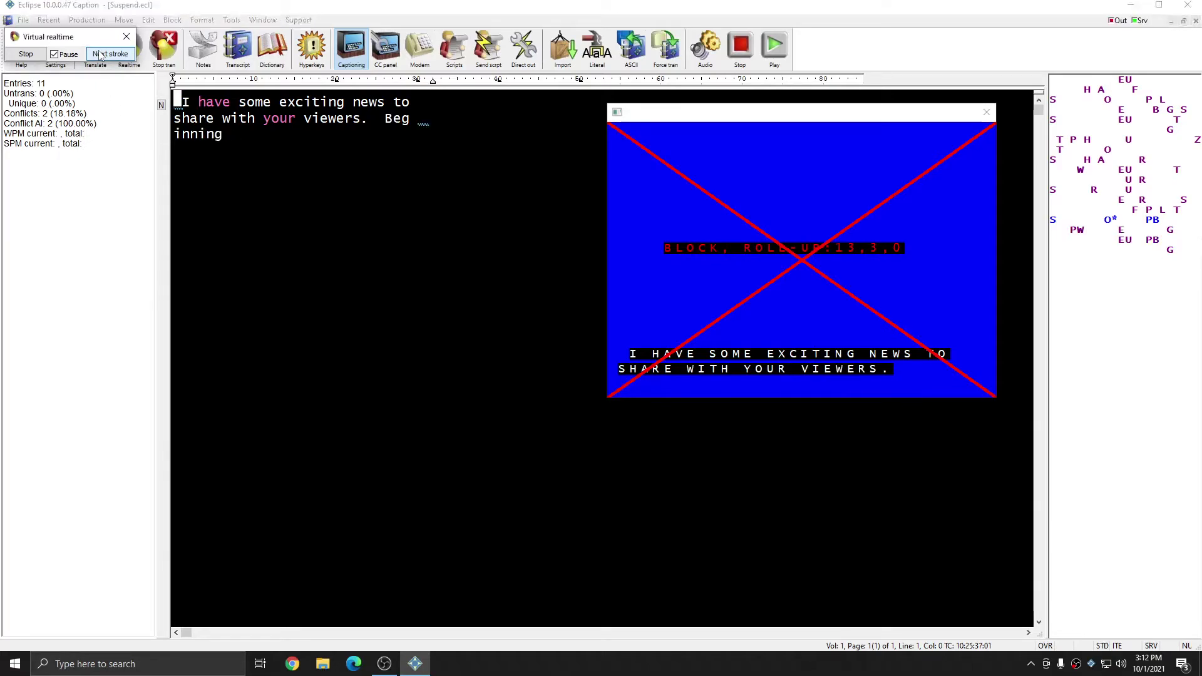
left_click(100, 55)
left_click(100, 55)
left_click(100, 55)
left_click(100, 54)
left_click(100, 54)
left_click(100, 55)
left_click(100, 55)
left_click(100, 54)
left_click(100, 54)
left_click(100, 55)
left_click(101, 54)
left_click(100, 54)
left_click(100, 54)
left_click(100, 54)
left_click(101, 54)
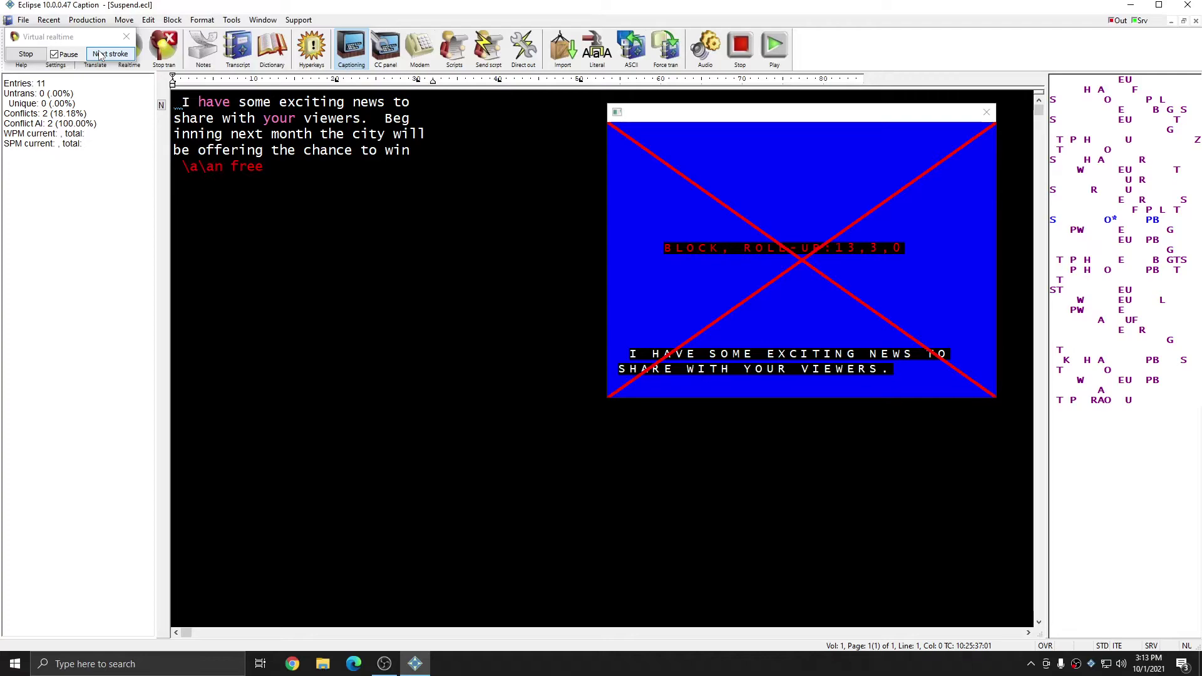
- Advance stroke by stroke from "trip to Puerto Rico" to "fun run for kids" and resume the caption output with the SO*F stroke
left_click(100, 55)
left_click(100, 54)
left_click(100, 55)
left_click(101, 55)
left_click(100, 55)
left_click(100, 54)
left_click(100, 54)
left_click(101, 54)
left_click(100, 55)
left_click(100, 54)
left_click(100, 55)
left_click(100, 55)
left_click(100, 54)
left_click(100, 55)
left_click(100, 54)
left_click(100, 55)
left_click(100, 54)
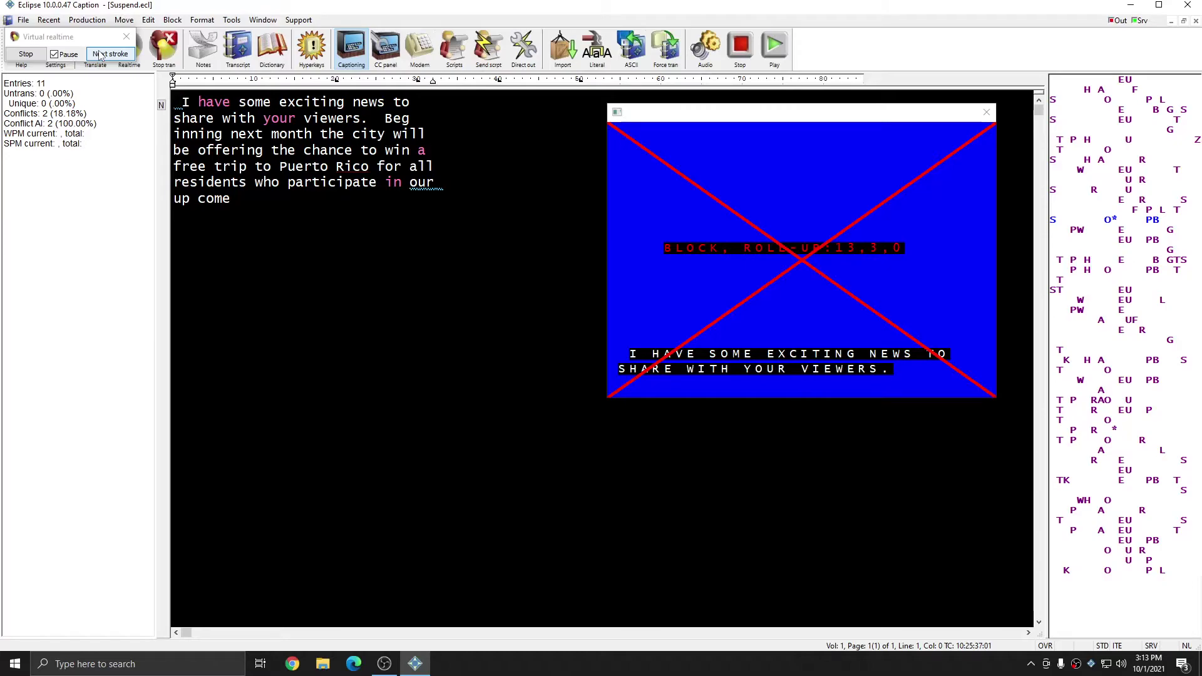
left_click(100, 54)
left_click(101, 55)
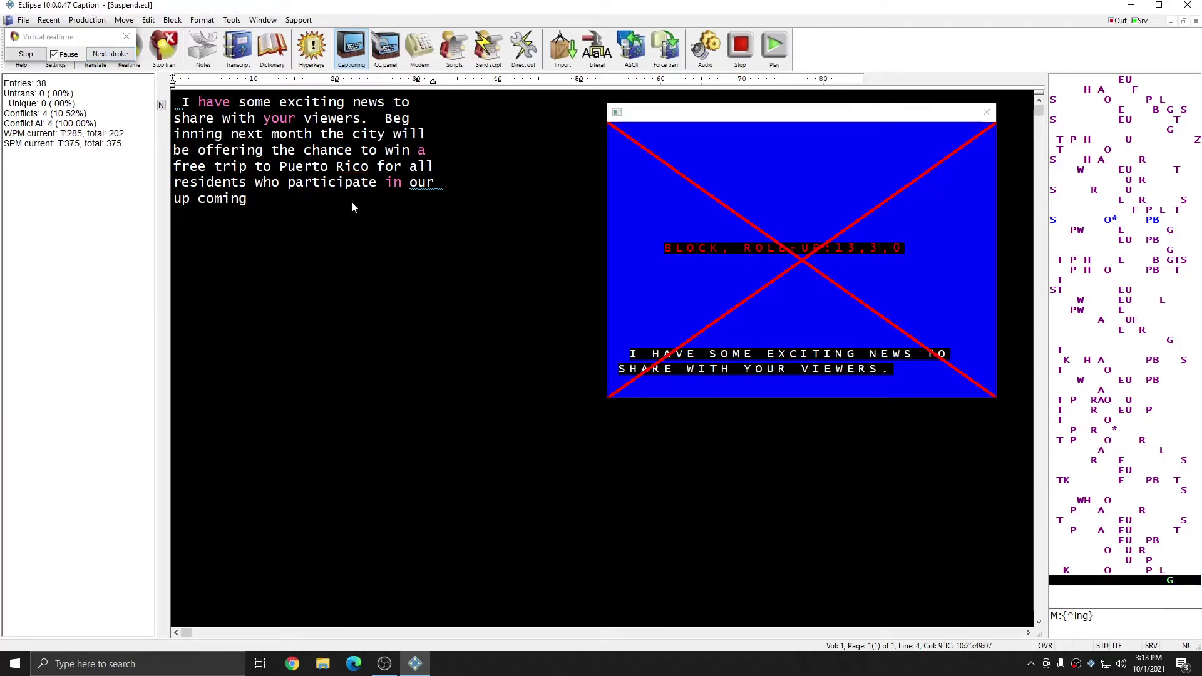
left_click(108, 56)
left_click(108, 56)
left_click(107, 56)
left_click(108, 55)
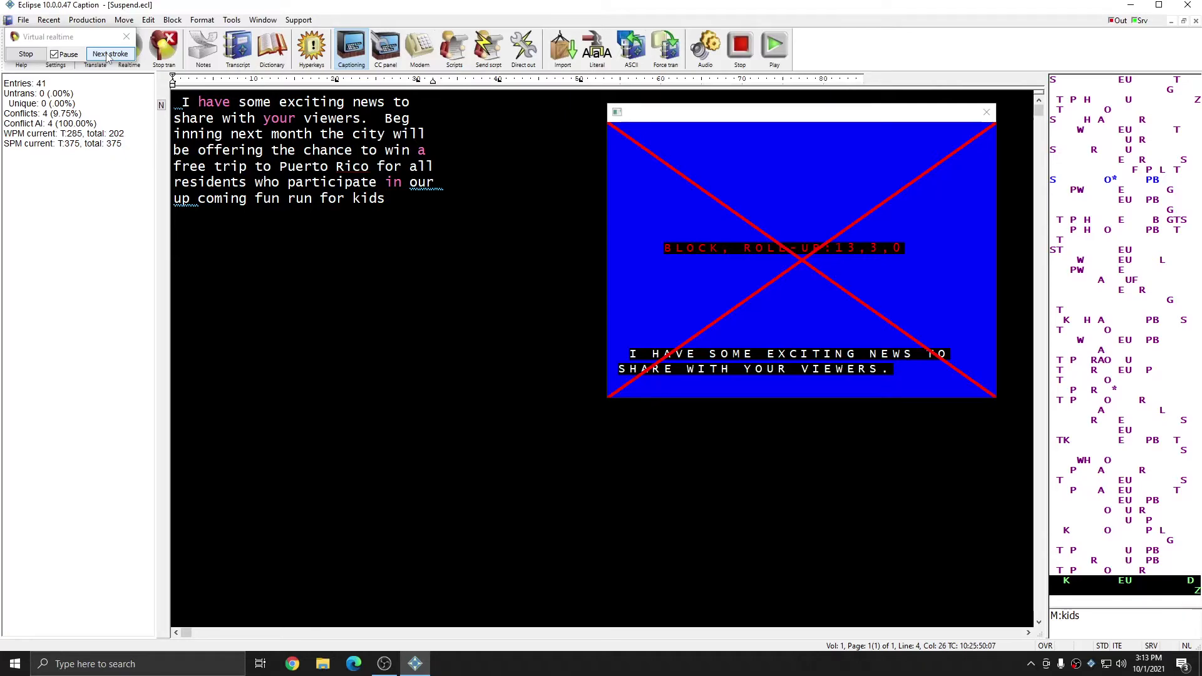
left_click(107, 55)
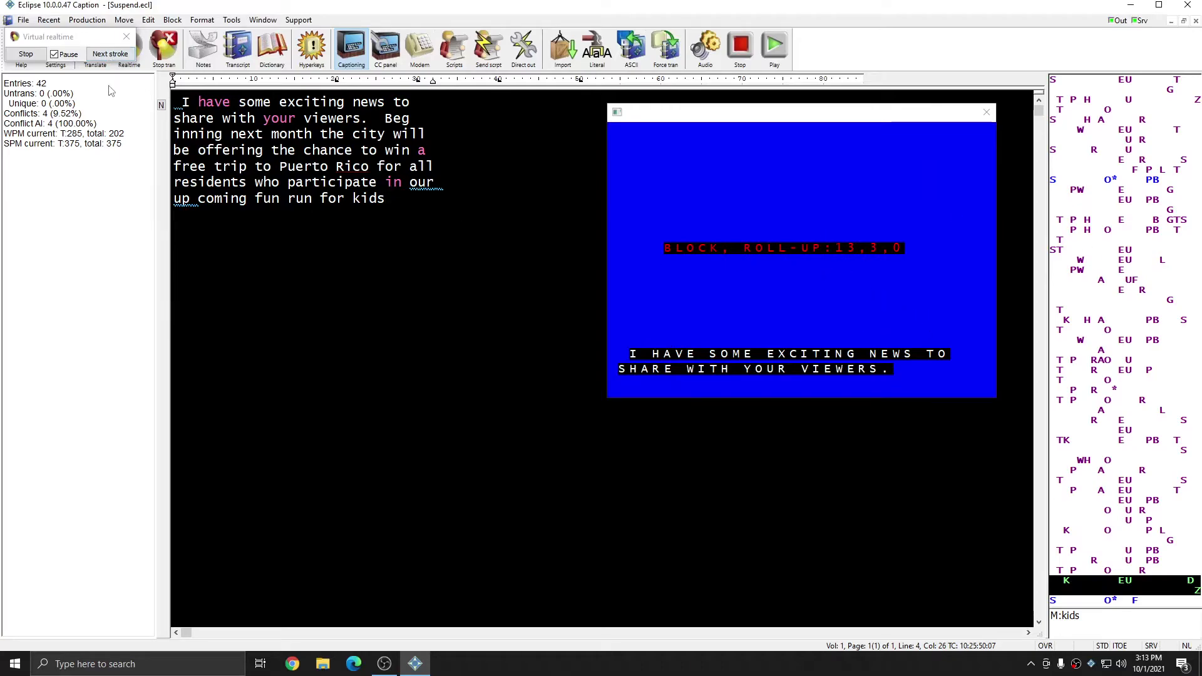
- Advance through the Speaker1 and Speaker2 exchange and the commercial break announcement, toggling caption suspension with SO*LG before and after the announcement
left_click(110, 55)
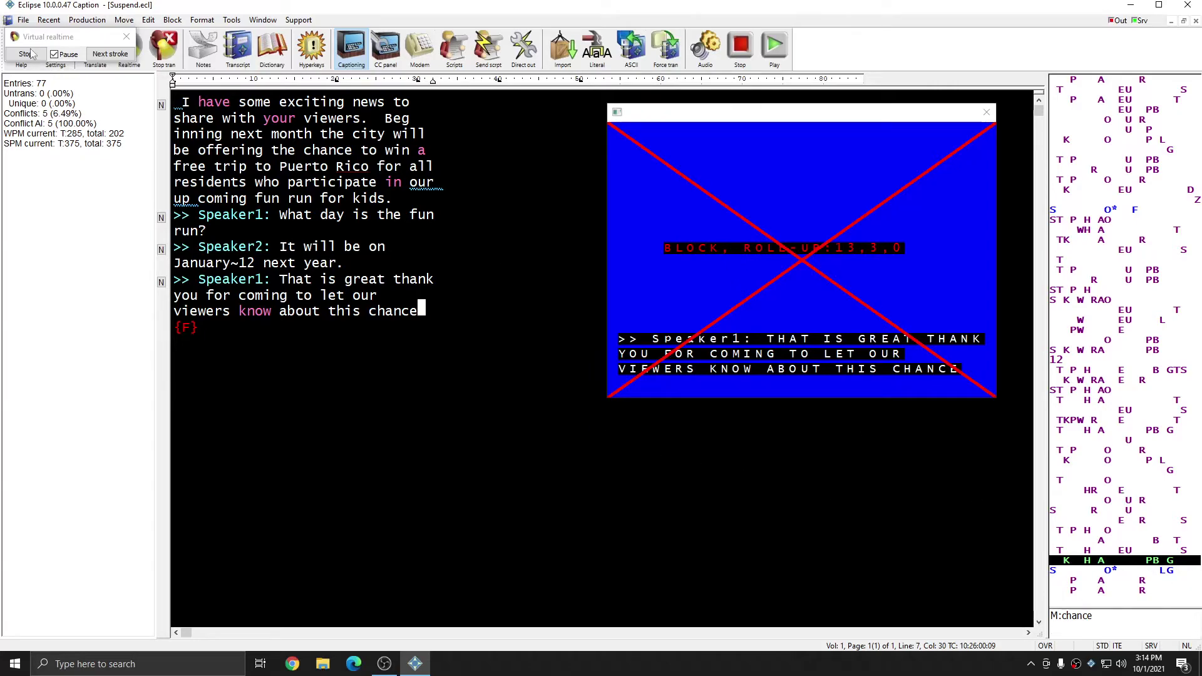
left_click(110, 55)
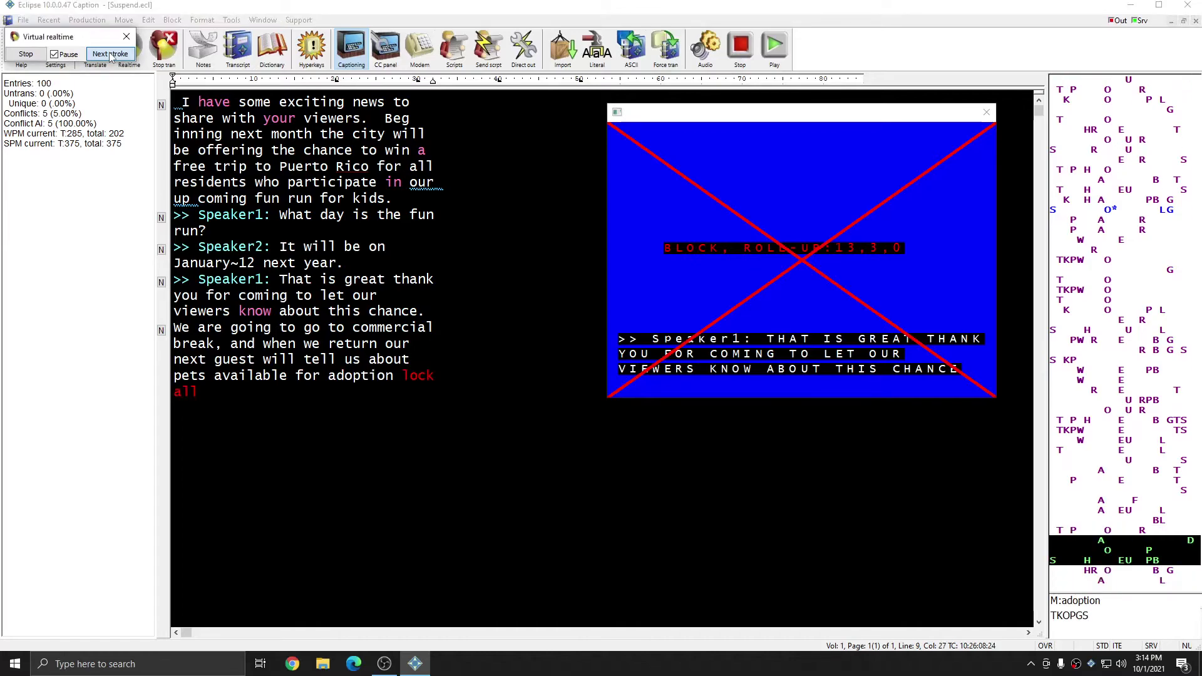
left_click(111, 53)
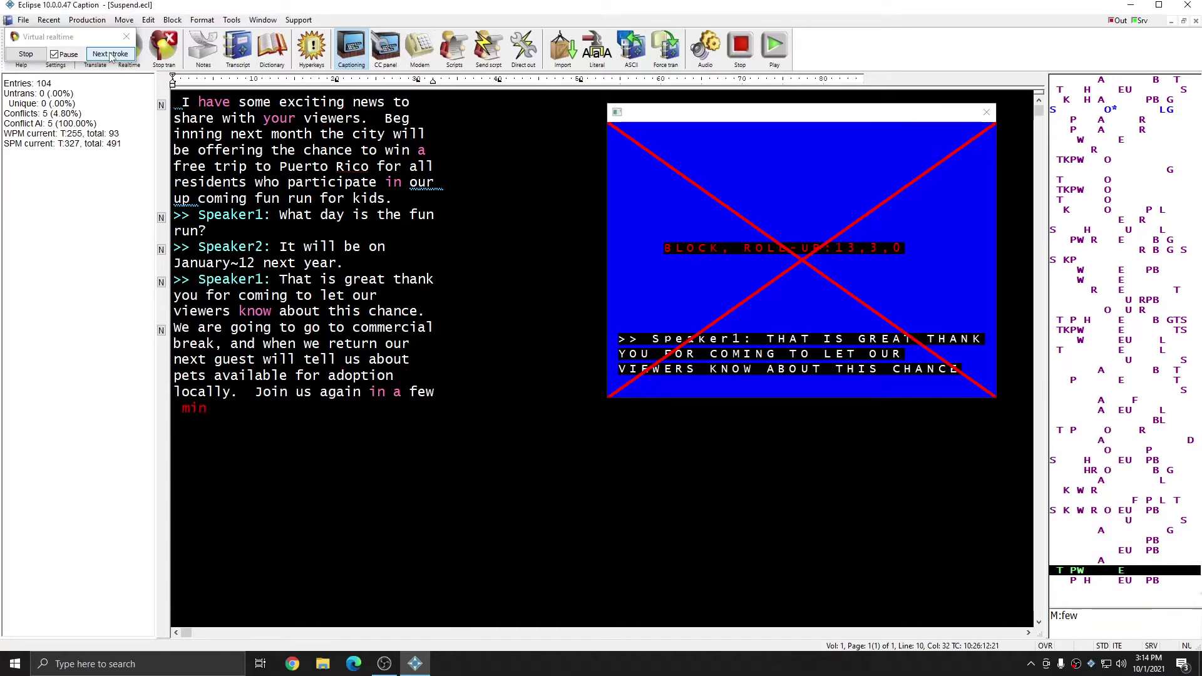
left_click(111, 53)
left_click(110, 54)
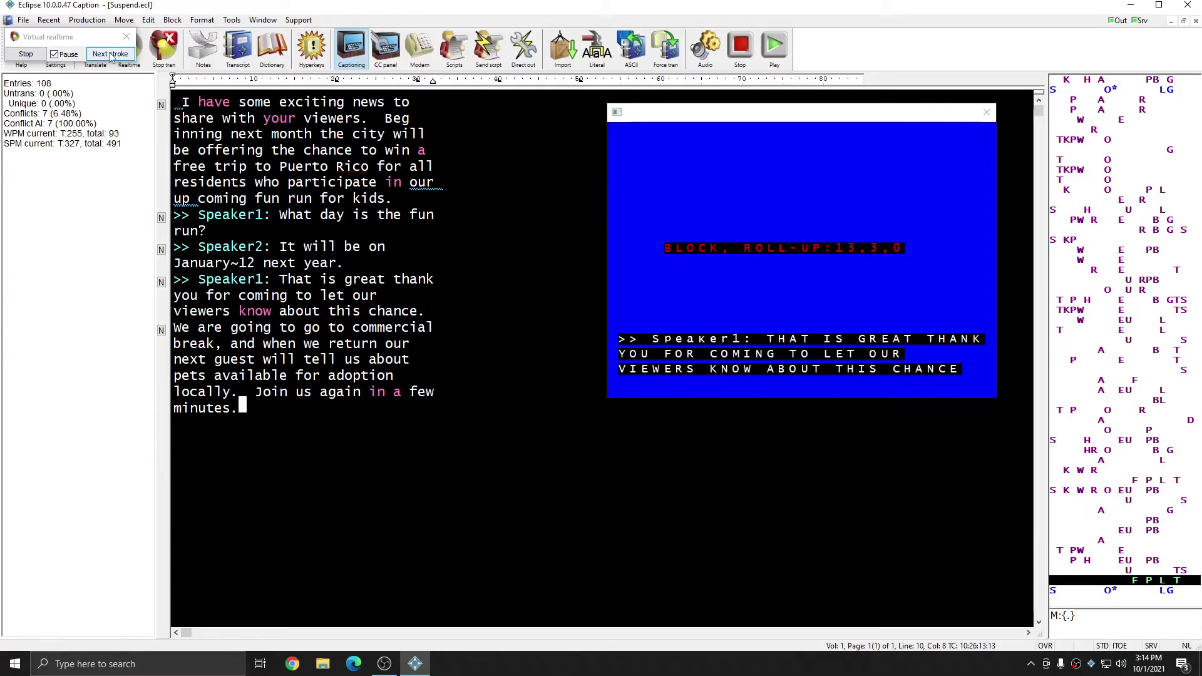
- Advance the virtual realtime with captions active through Speaker1's "Up next we are going to talk to a volunteer at the county shelter"
left_click(110, 54)
left_click(110, 54)
left_click(110, 54)
left_click(110, 54)
left_click(111, 54)
left_click(111, 54)
left_click(110, 54)
left_click(110, 54)
left_click(110, 54)
left_click(111, 54)
left_click(110, 54)
left_click(110, 54)
left_click(110, 54)
left_click(110, 54)
left_click(110, 54)
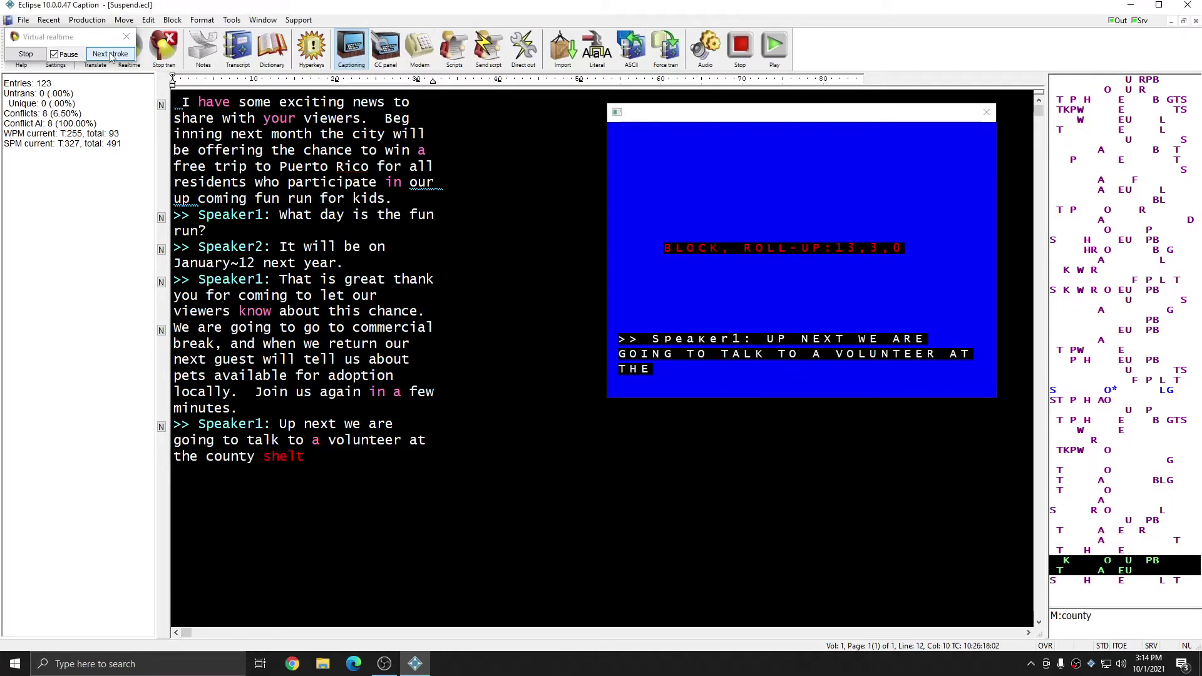
left_click(111, 54)
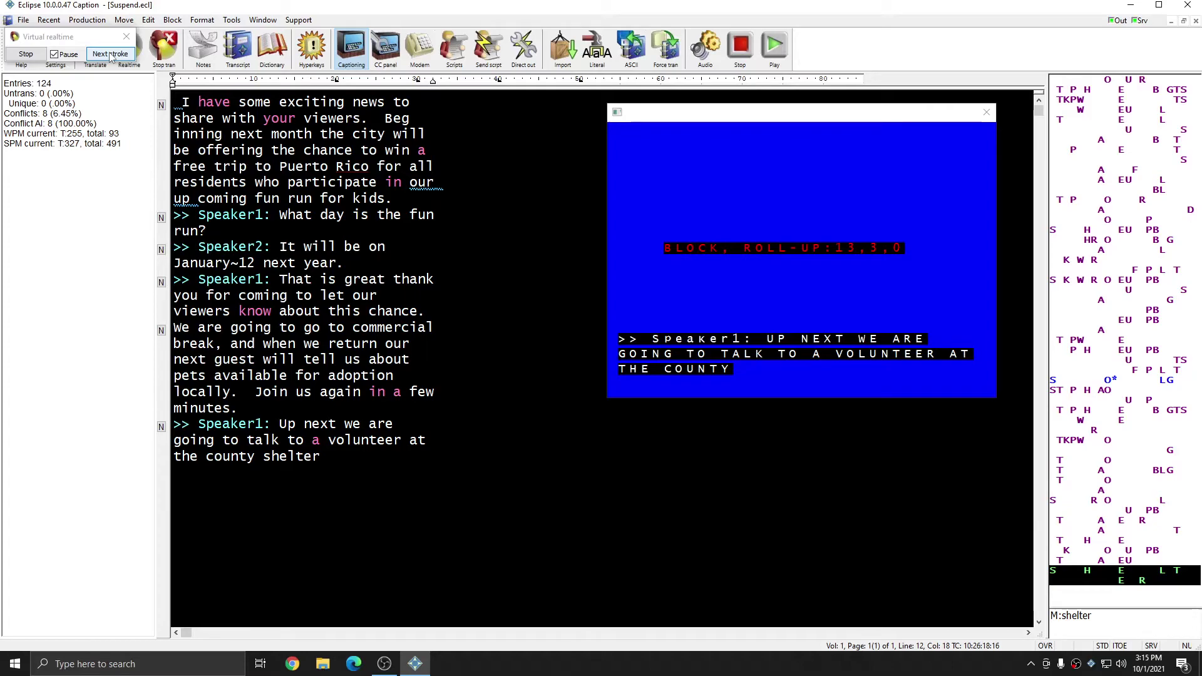